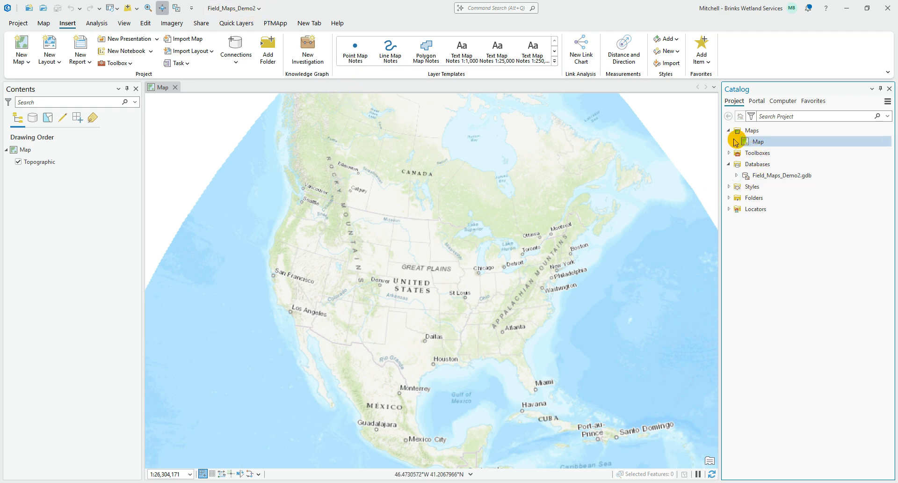
Create a text coded value domain named Trees with the description Tree Types in the Field_Maps_Demo2 geodatabase
right_click(751, 180)
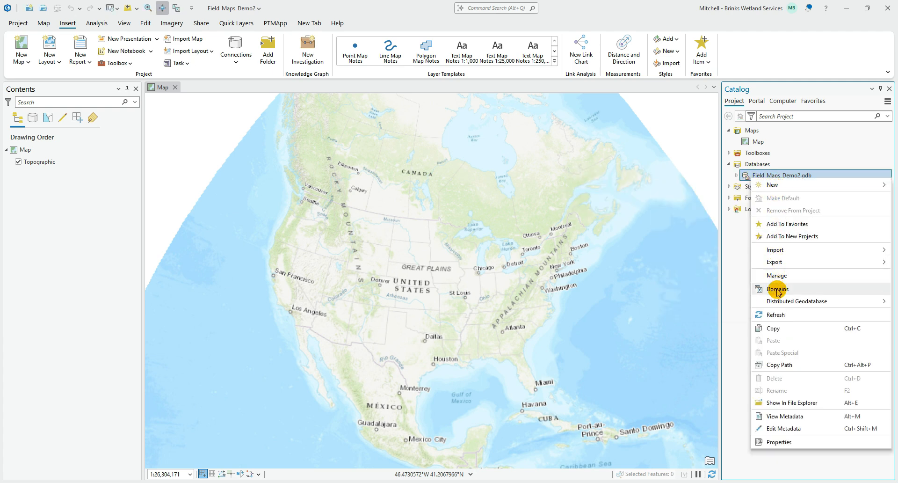
left_click(778, 290)
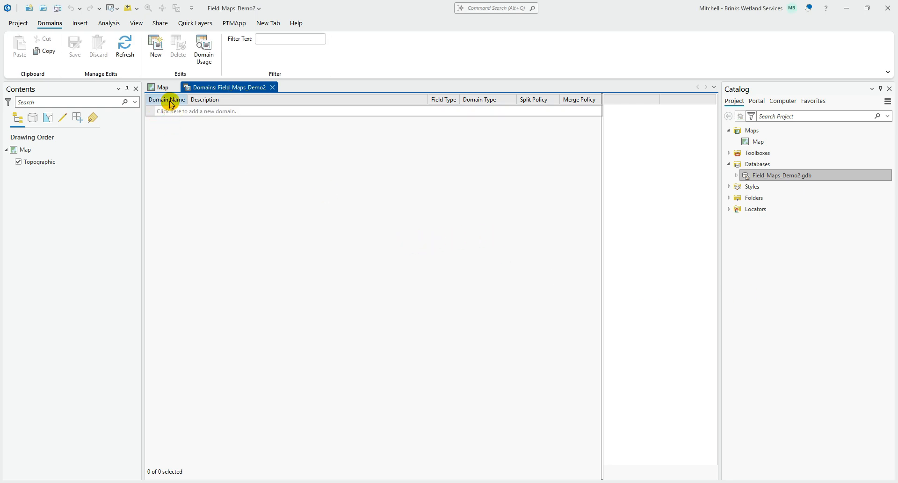
left_click(181, 113)
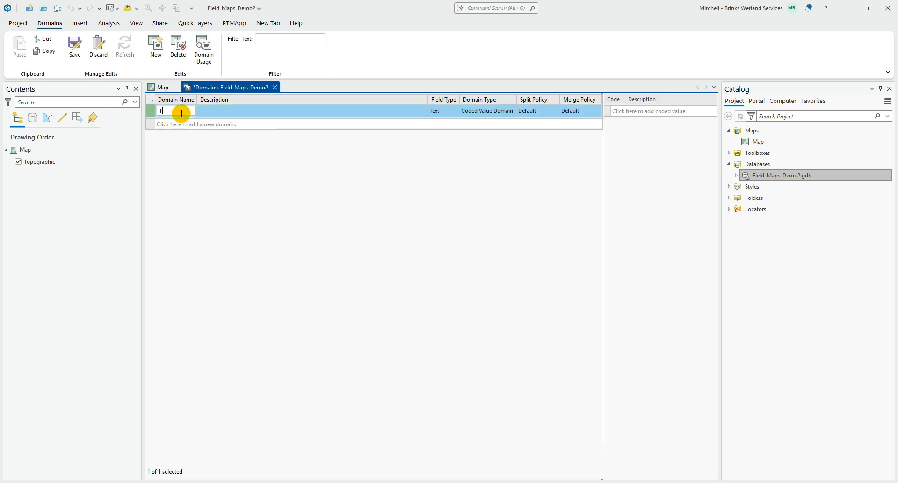
type("Trees")
key("Tab")
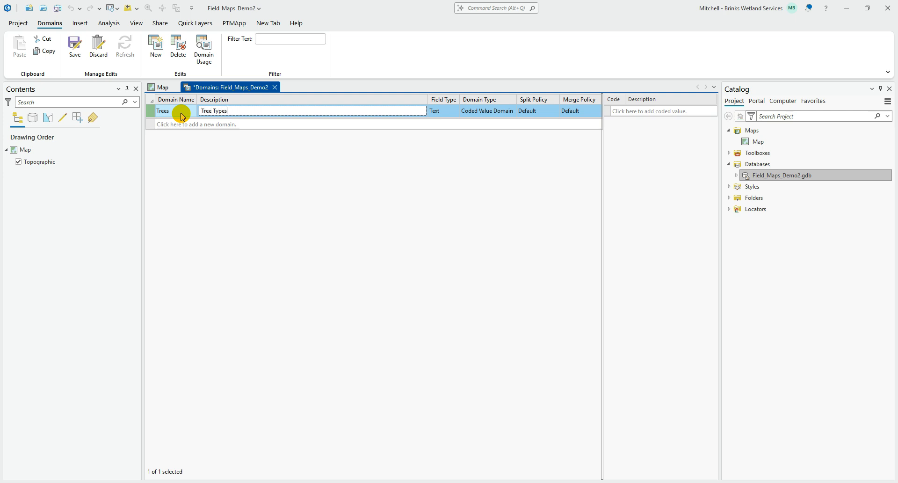
key("Tab")
key("Tab")
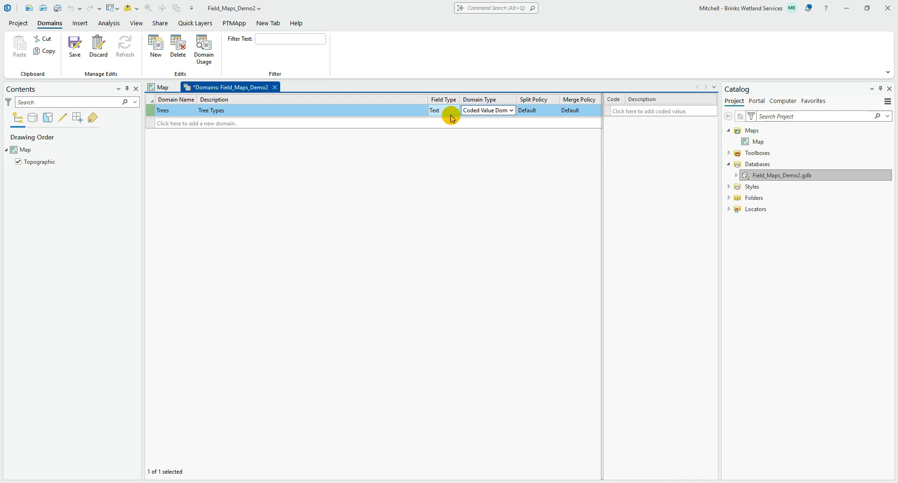
Add the coded values Oak and Pine with matching descriptions to the Trees domain
left_click(642, 109)
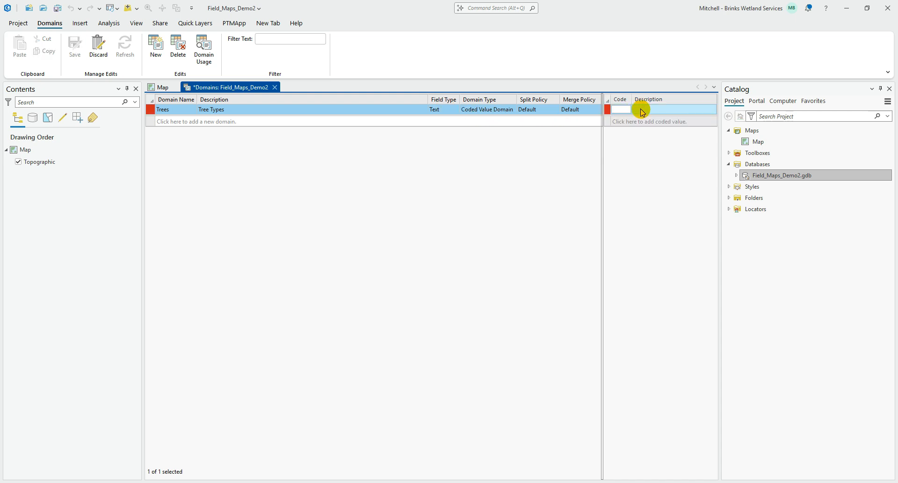
type("Oak")
key("Tab")
key("Return")
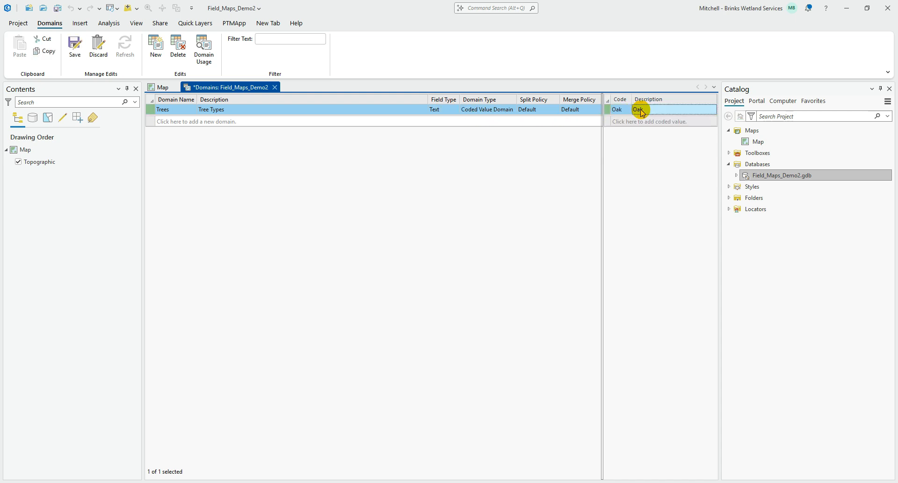
left_click(647, 121)
key("Tab")
type("P")
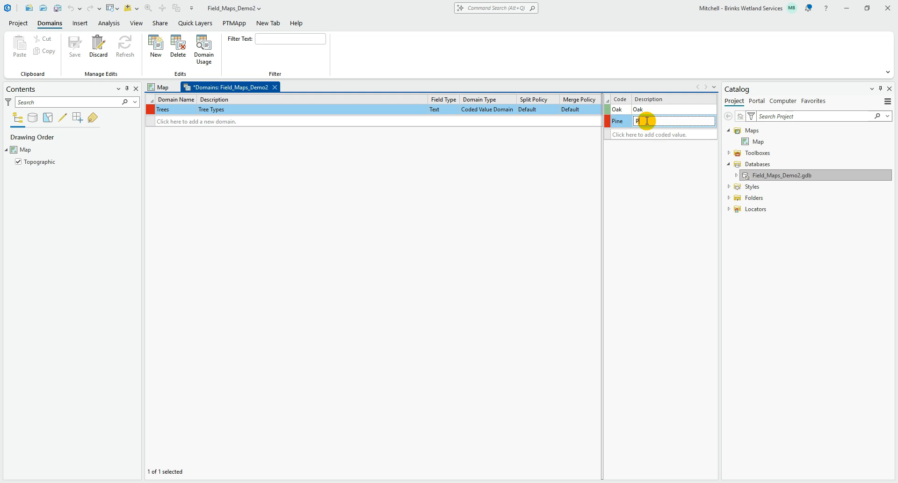
type("ine")
Add the coded values Aspen and Birch with matching descriptions to the Trees domain
left_click(647, 134)
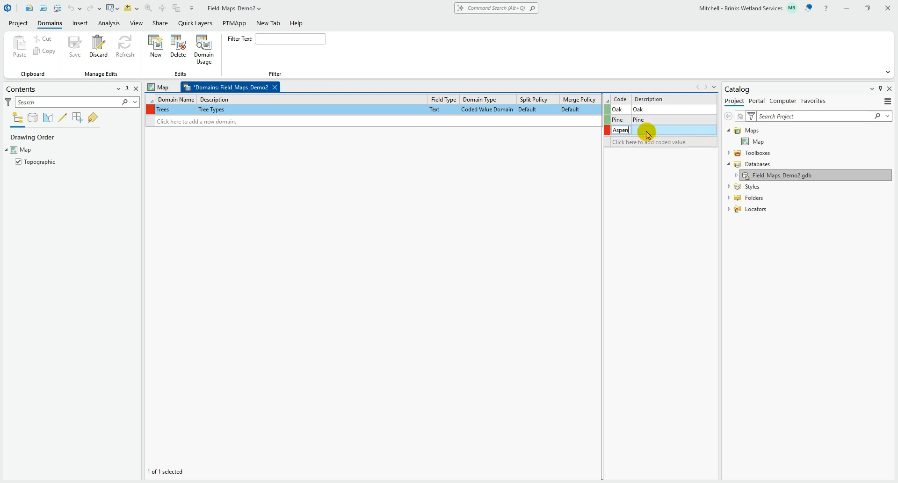
type("Aspen")
key("Tab")
type("Aspen")
key("Return")
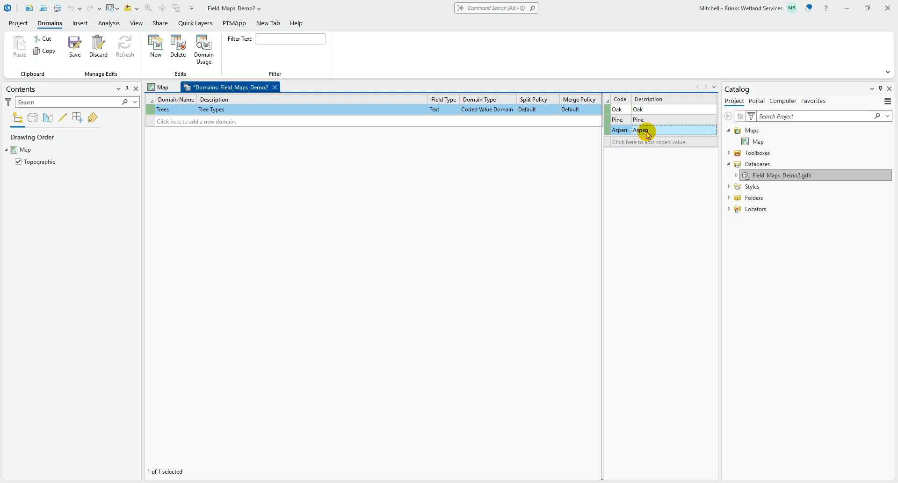
left_click(648, 141)
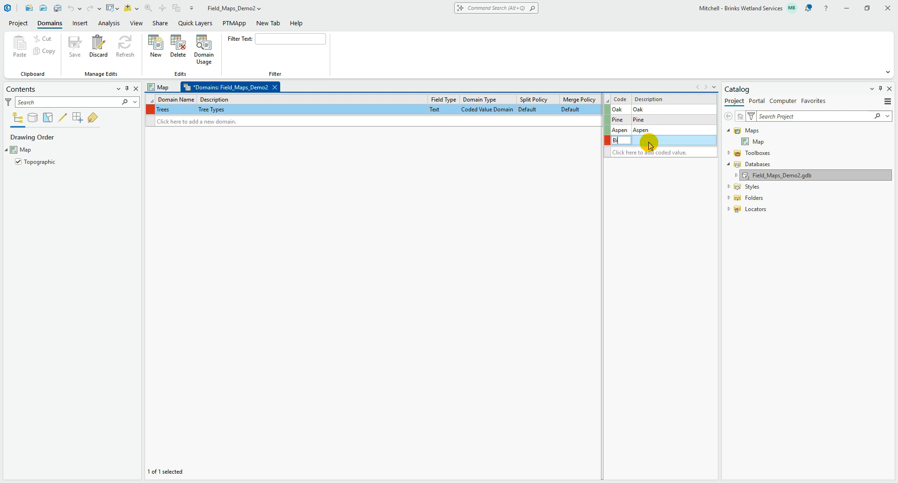
type("Birch")
key("Tab")
type("B")
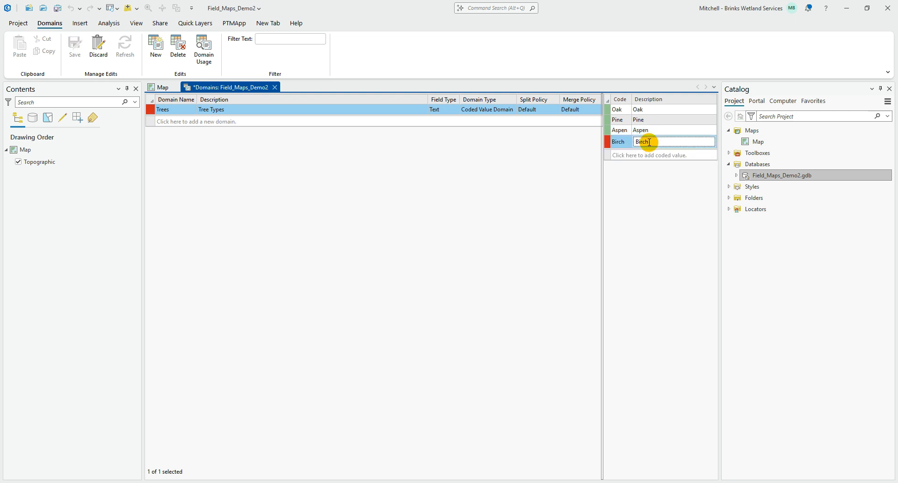
key("Tab")
Add the coded value Tamarack with a matching description, and save and close the domain edits
left_click(619, 151)
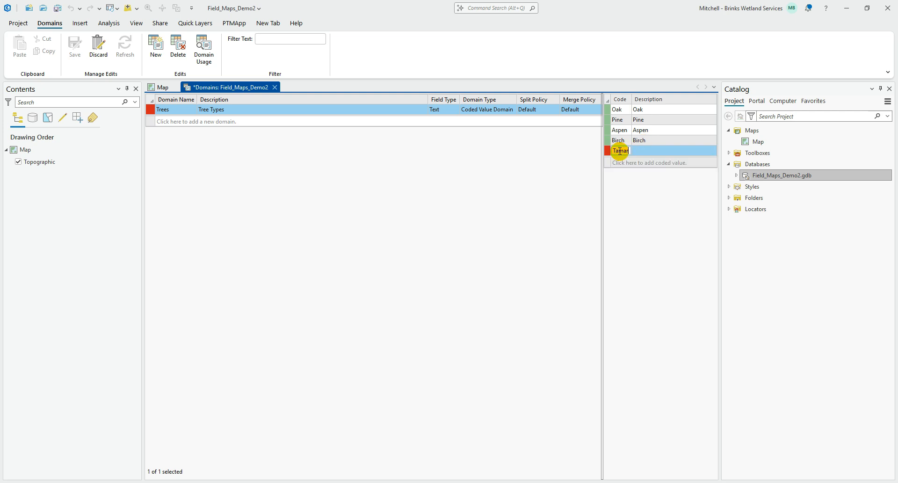
type("Tamarack")
key("Tab")
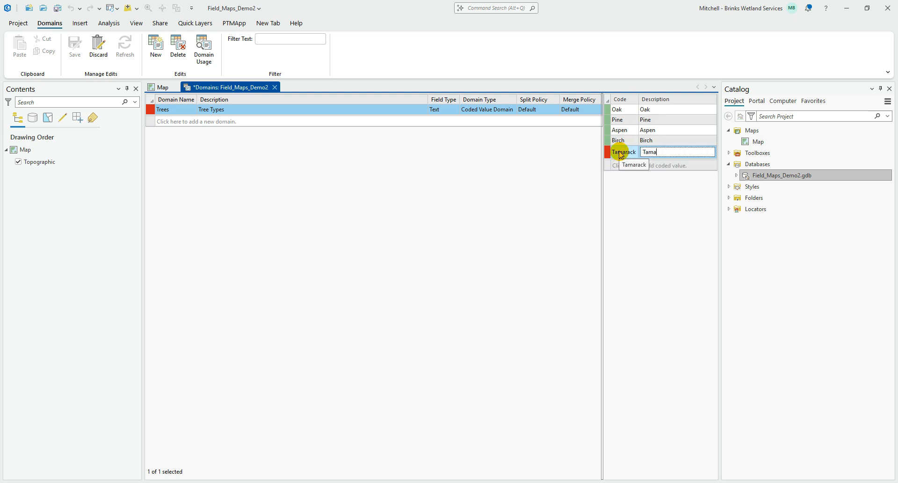
key("Return")
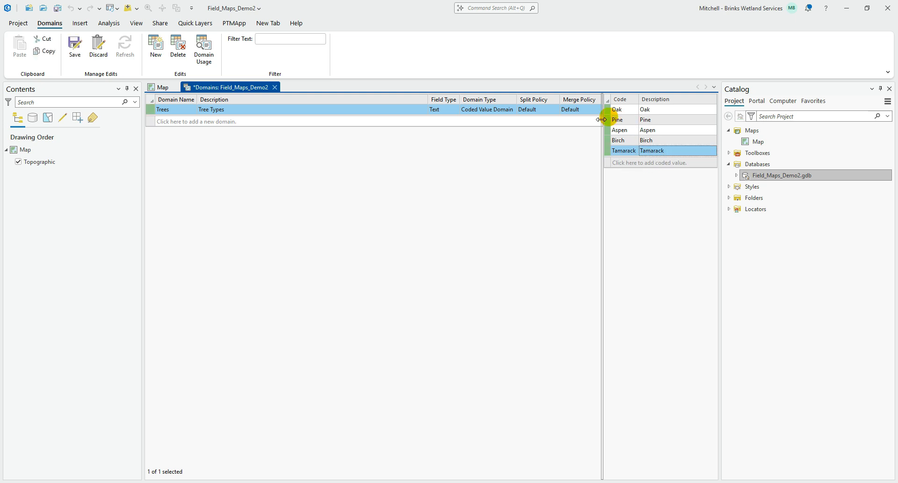
left_click(75, 47)
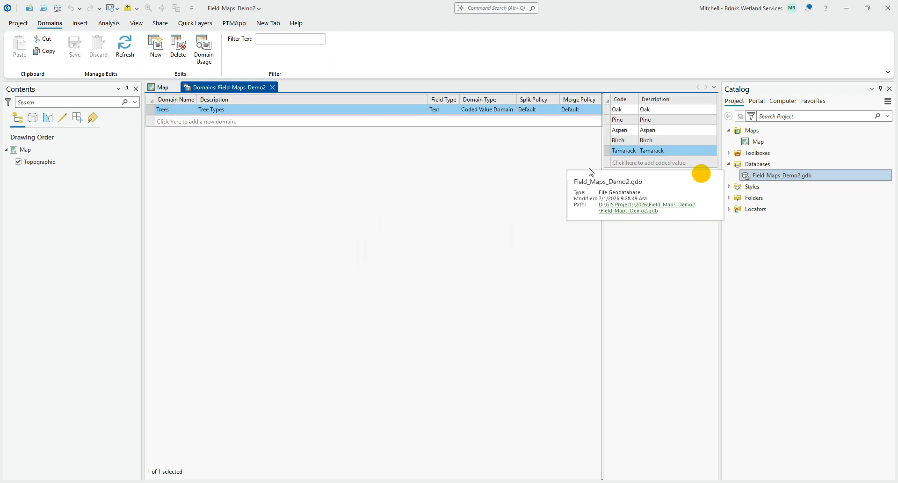
left_click(271, 87)
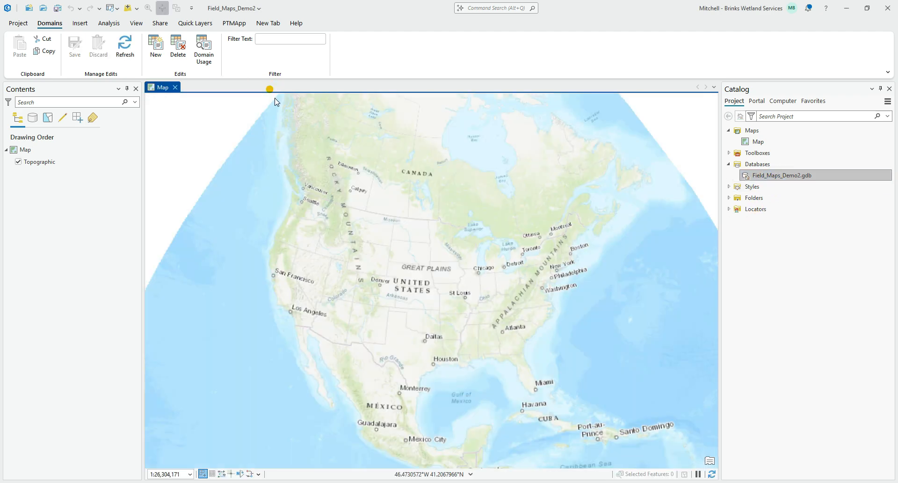
Start a new point feature class named Tree_Types in the Field_Maps_Demo2 geodatabase, without Z values
right_click(795, 177)
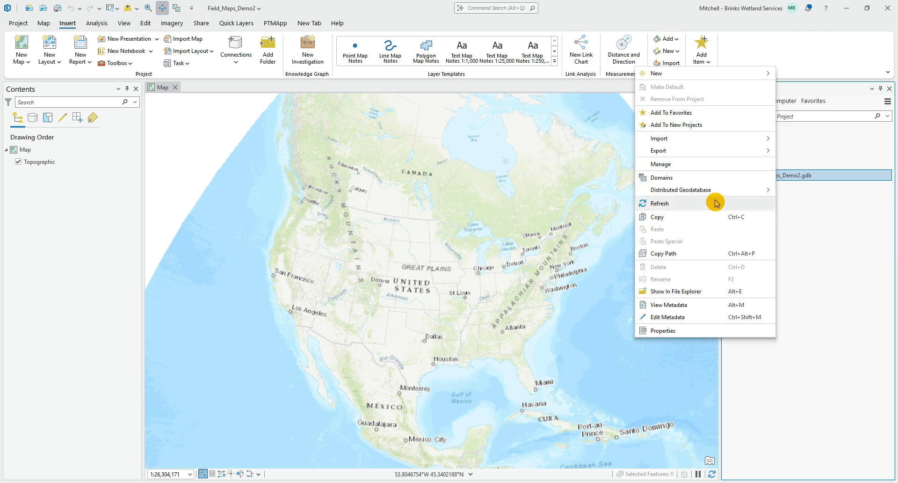
mouse_move(705, 73)
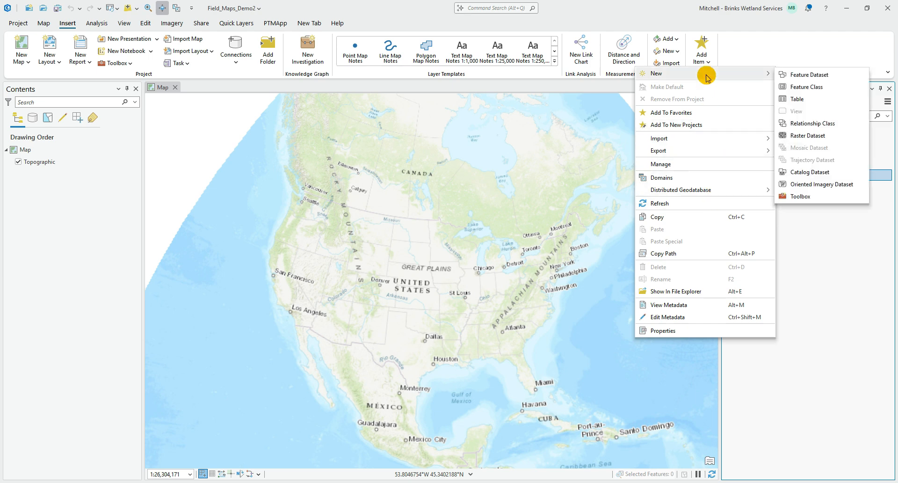
left_click(812, 88)
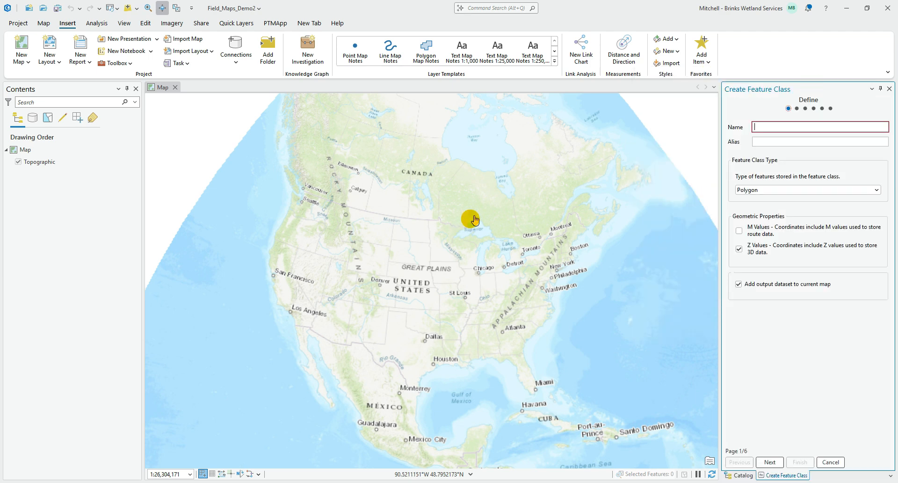
left_click(787, 192)
left_click(758, 217)
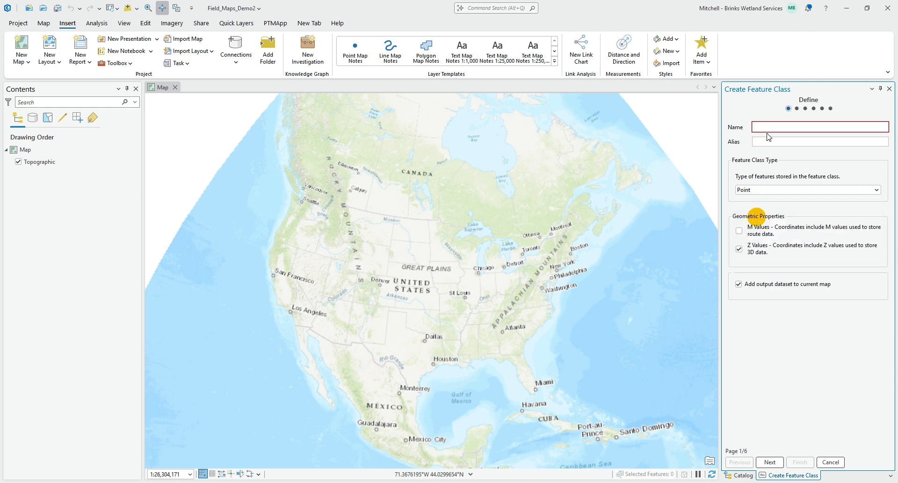
left_click(768, 127)
type("Tree_Types")
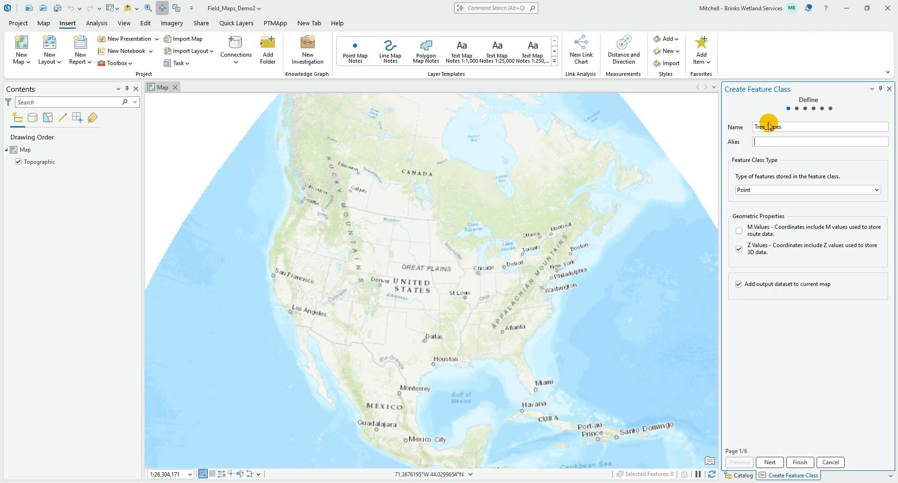
left_click(739, 248)
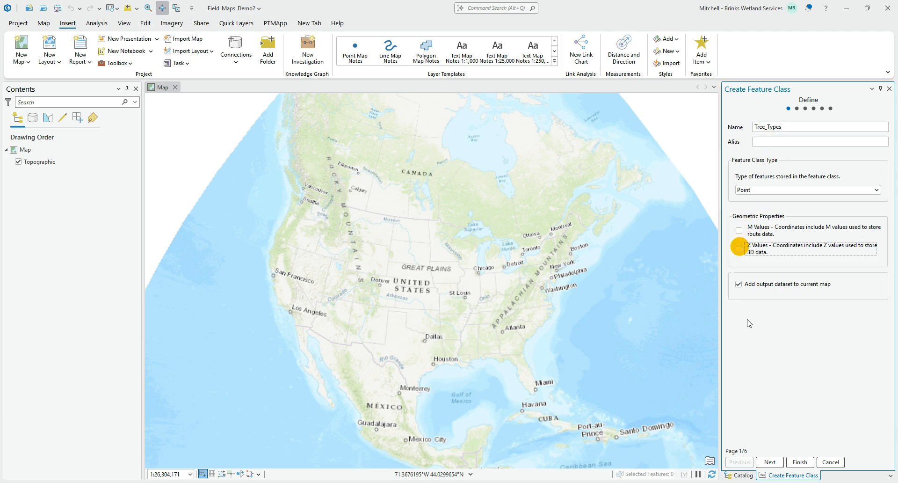
left_click(769, 461)
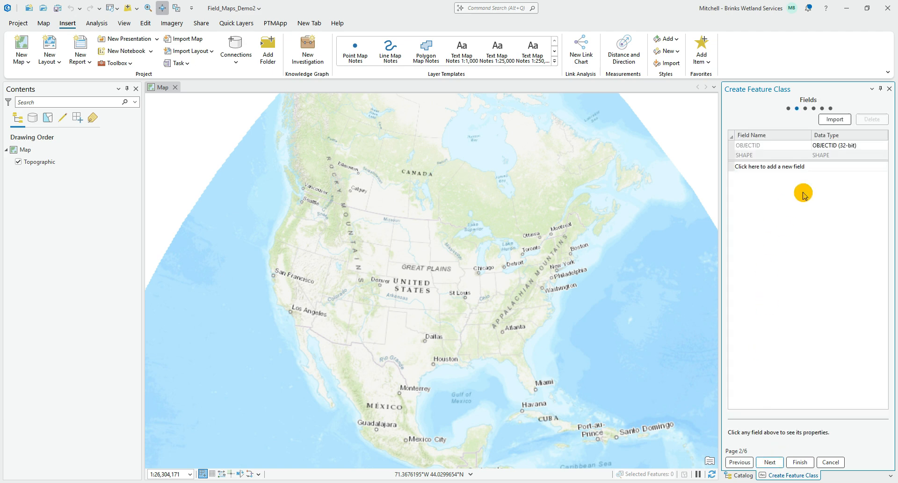
Add a text field named Species and assign the Trees domain to it
left_click(773, 167)
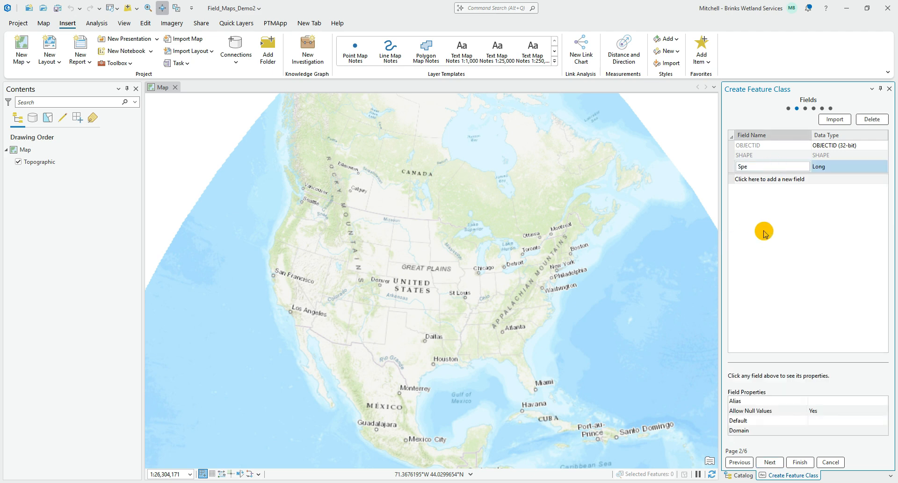
key("Tab")
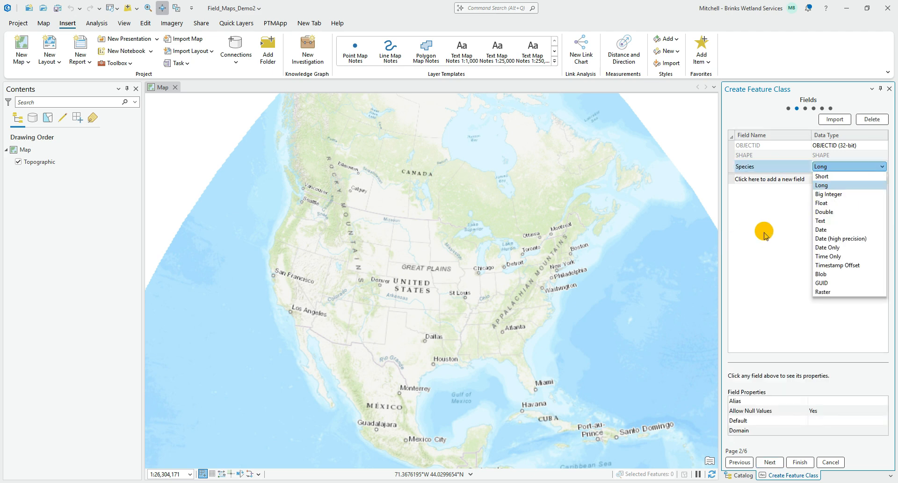
left_click(829, 225)
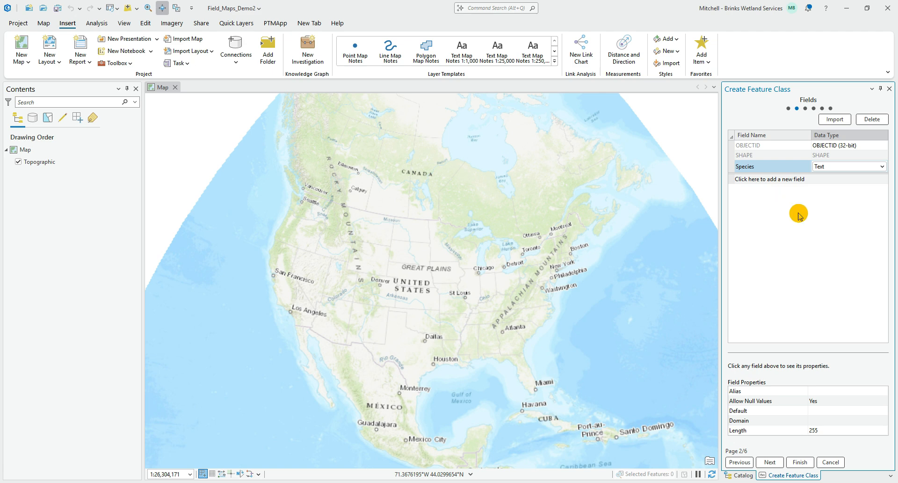
left_click(821, 422)
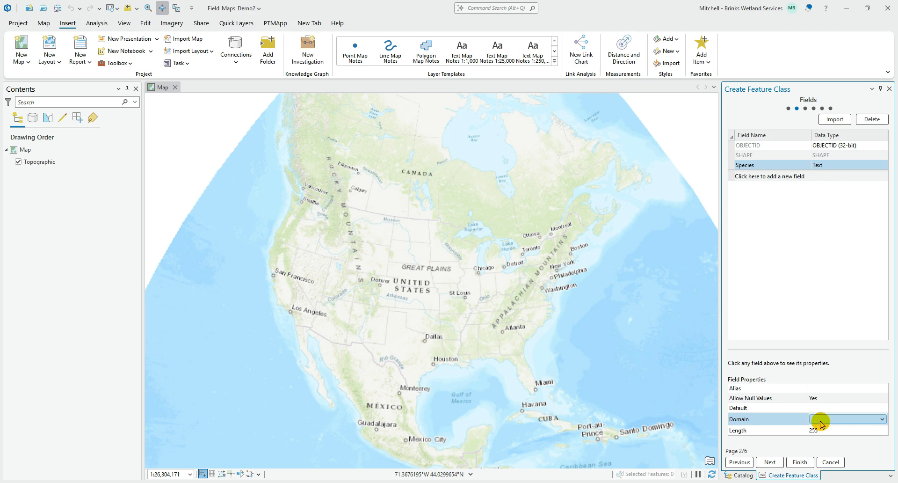
left_click(882, 419)
left_click(830, 439)
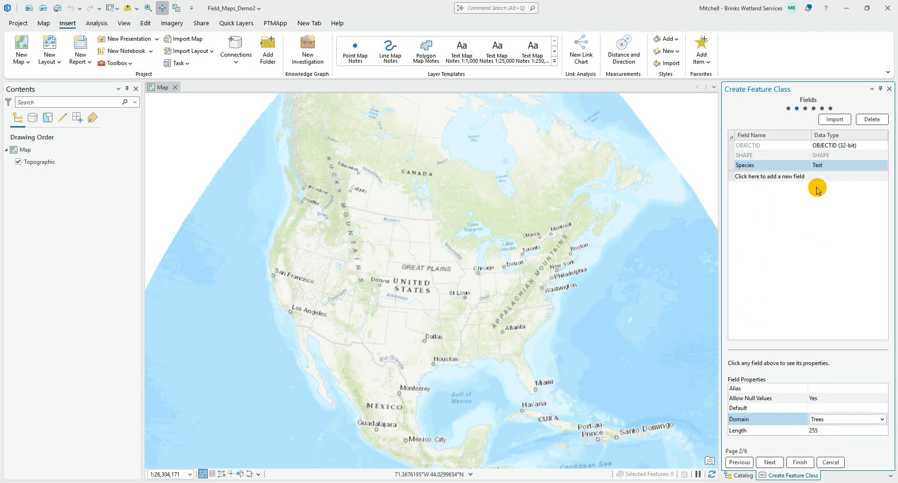
Add a field named DHB with the data type Double
left_click(753, 176)
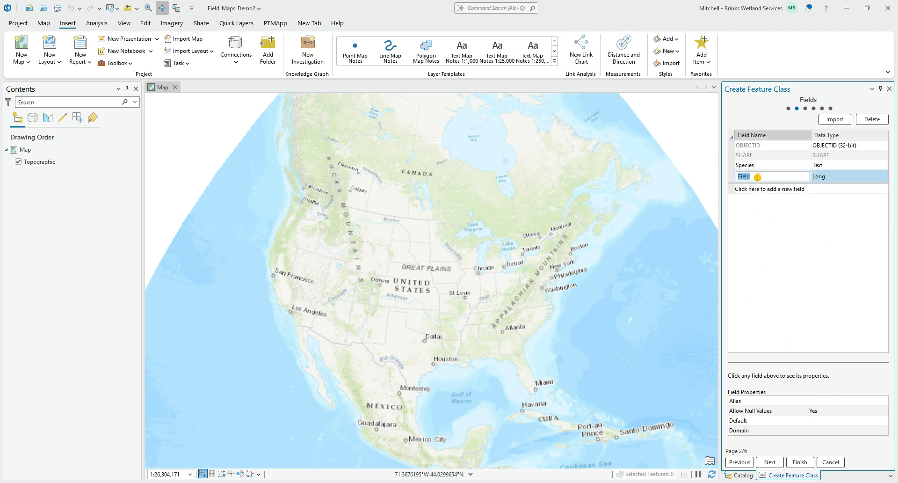
key("Tab")
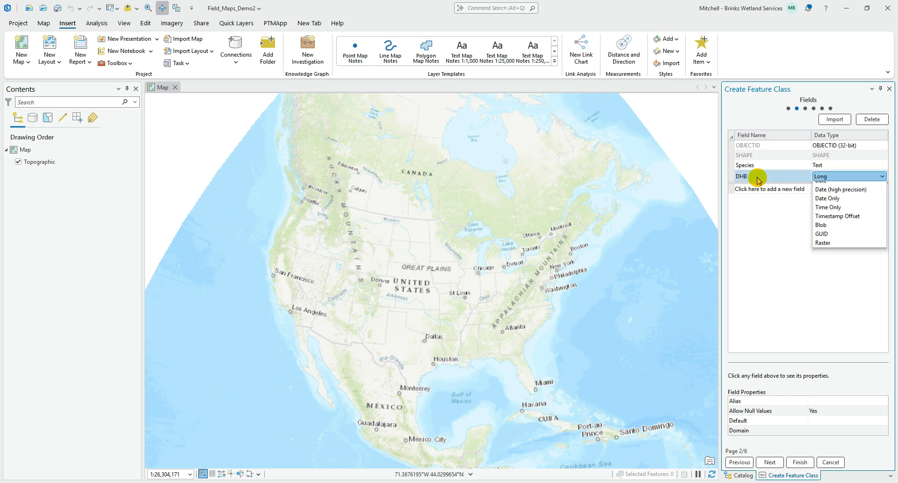
left_click(825, 222)
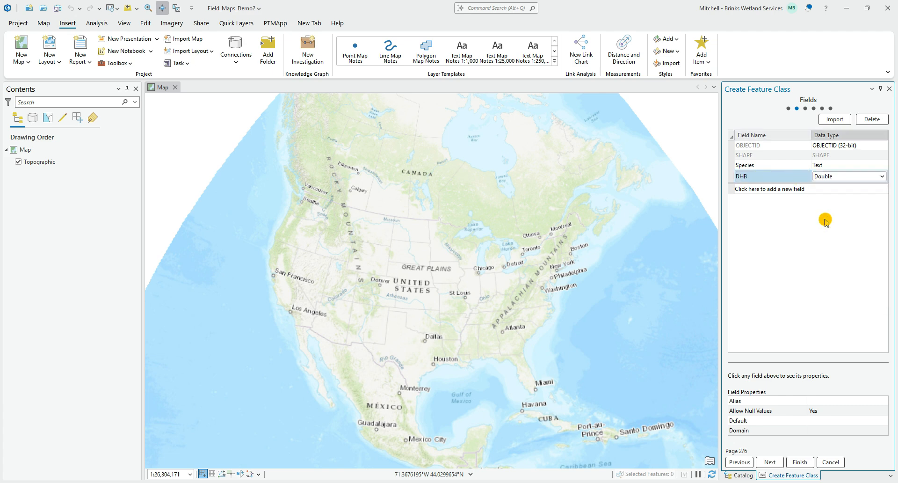
Finish the feature class with the NAD 1983 UTM Zone 15N coordinate system and select its Tree_Types layer
left_click(764, 457)
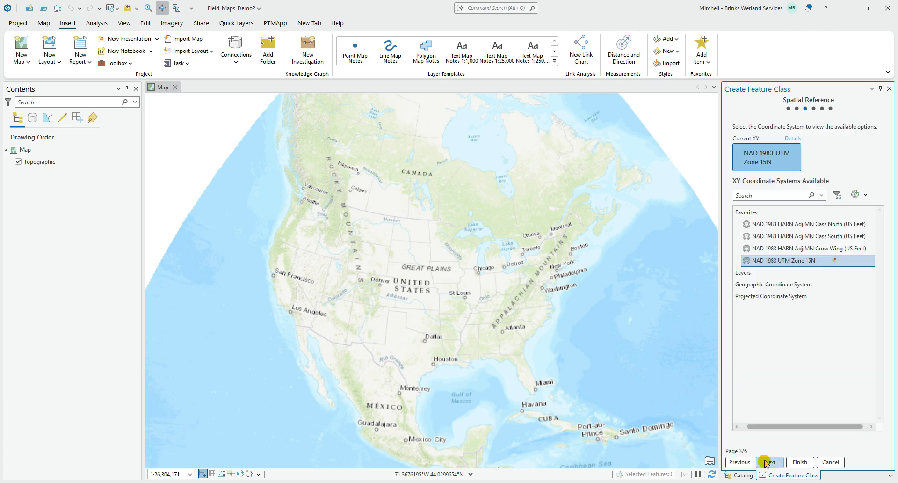
left_click(798, 462)
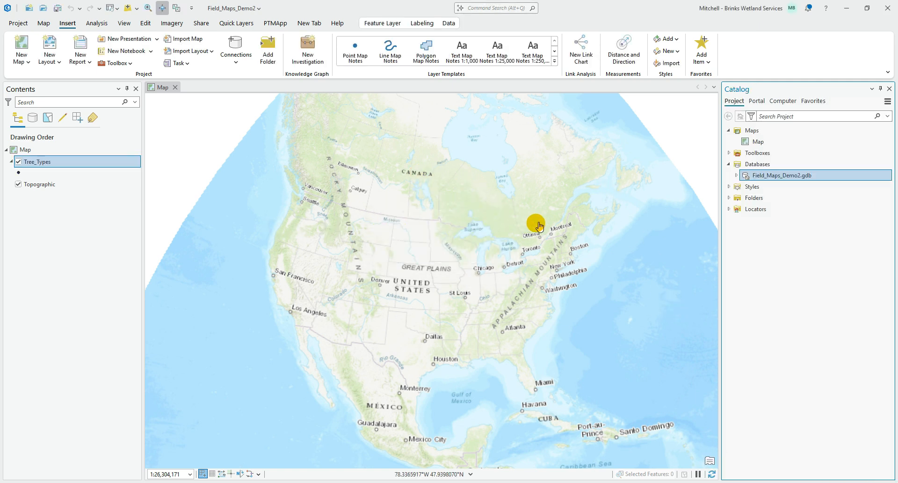
left_click(36, 165)
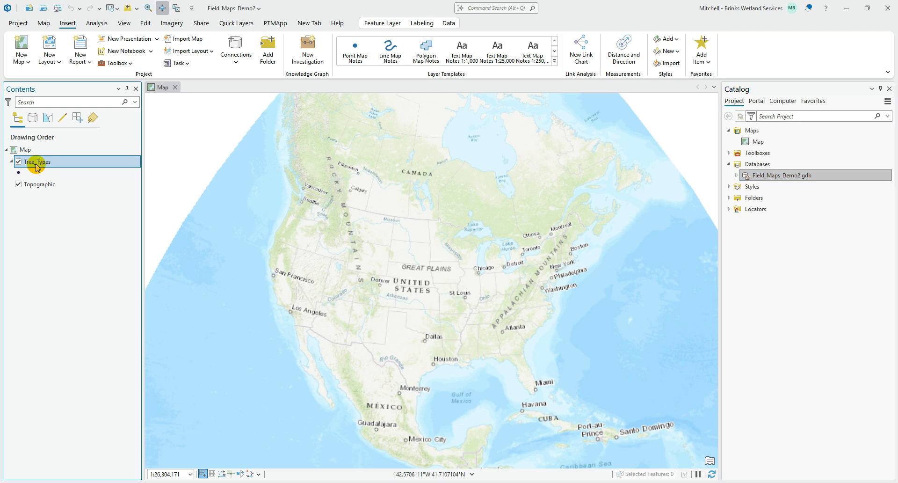
Symbolize the Tree_Types layer with Unique Values based on the Species field
right_click(36, 165)
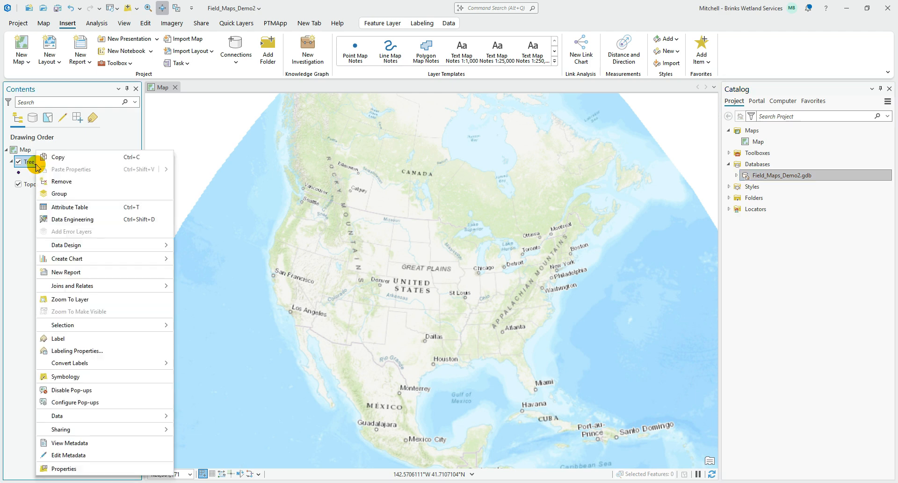
left_click(64, 376)
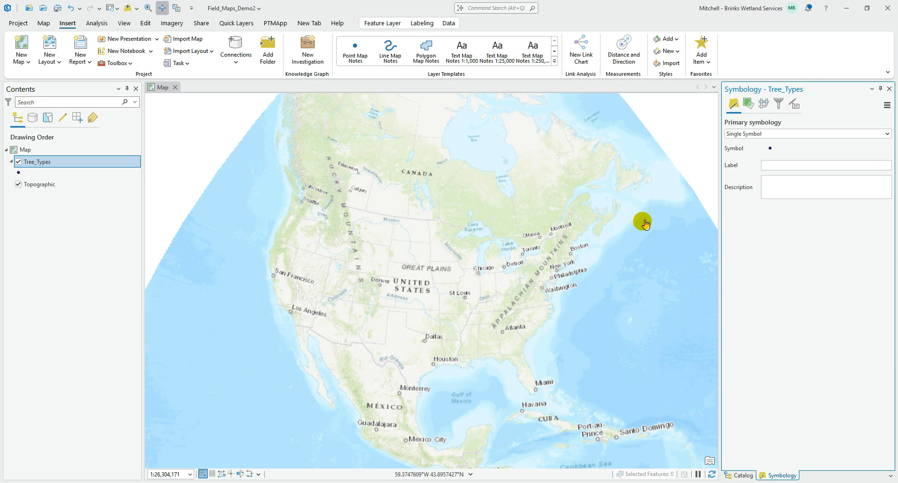
left_click(818, 134)
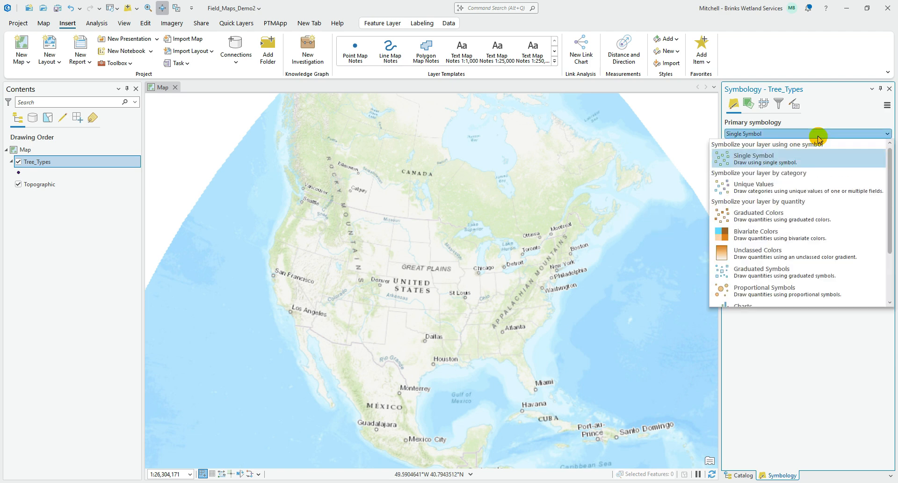
left_click(767, 187)
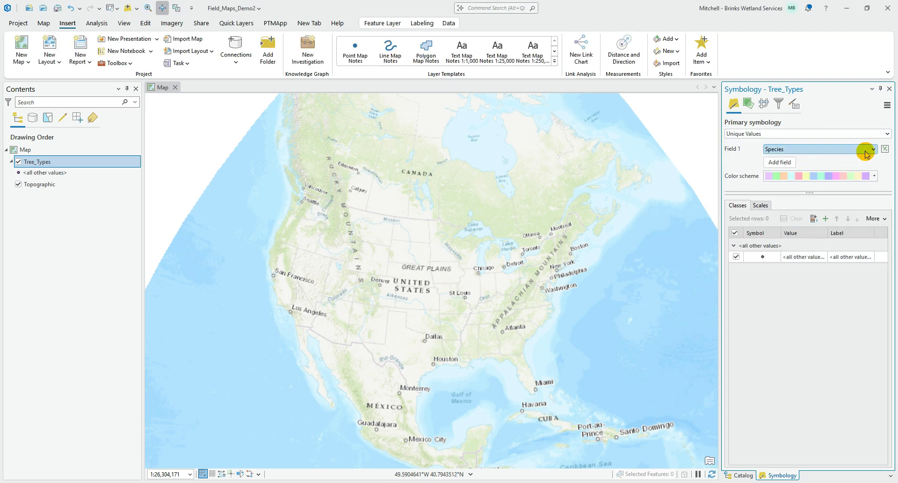
left_click(873, 149)
left_click(830, 167)
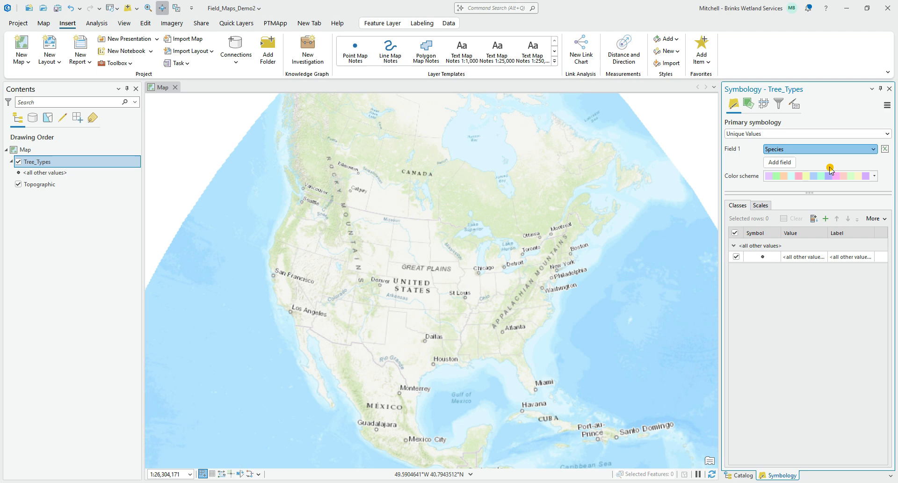
left_click(872, 150)
left_click(862, 156)
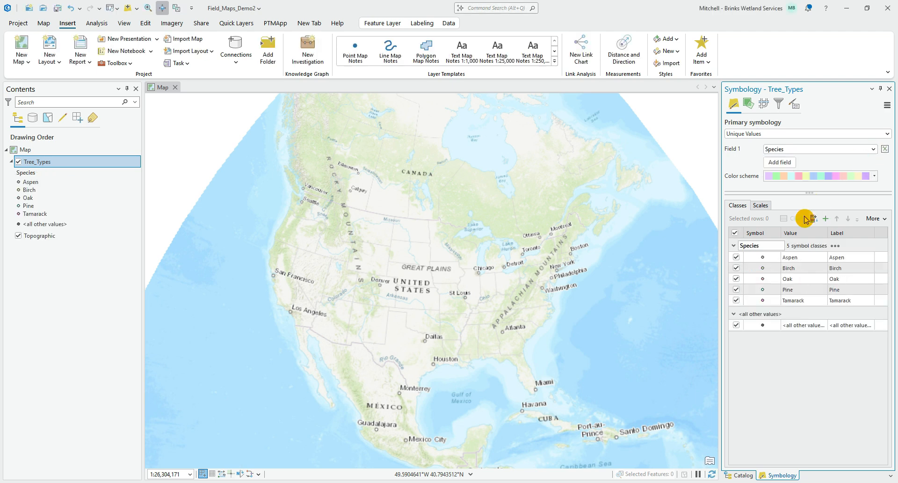
Format all the species class symbols together with the Circle 1 gallery symbol
left_click(873, 218)
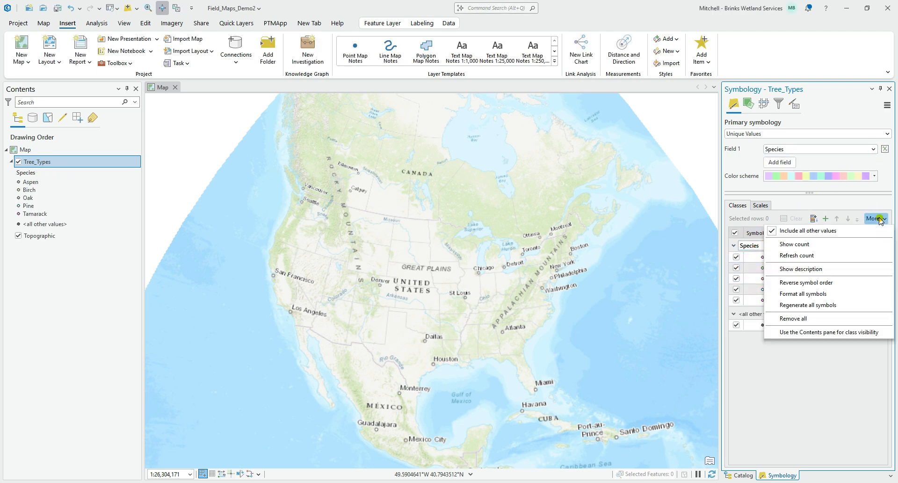
left_click(798, 293)
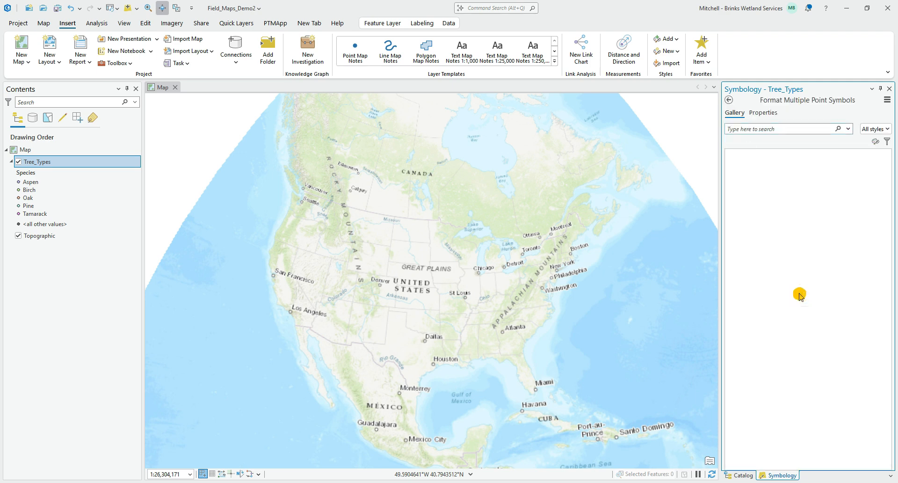
left_click(771, 272)
left_click(743, 180)
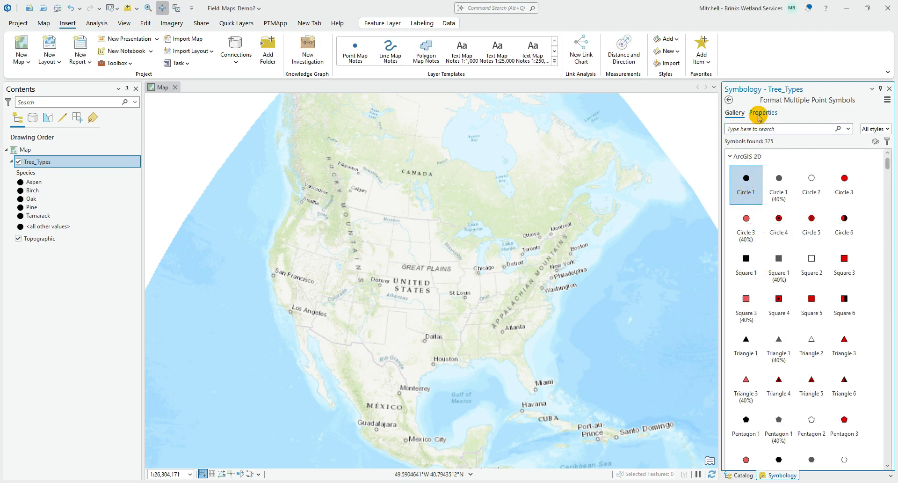
left_click(728, 99)
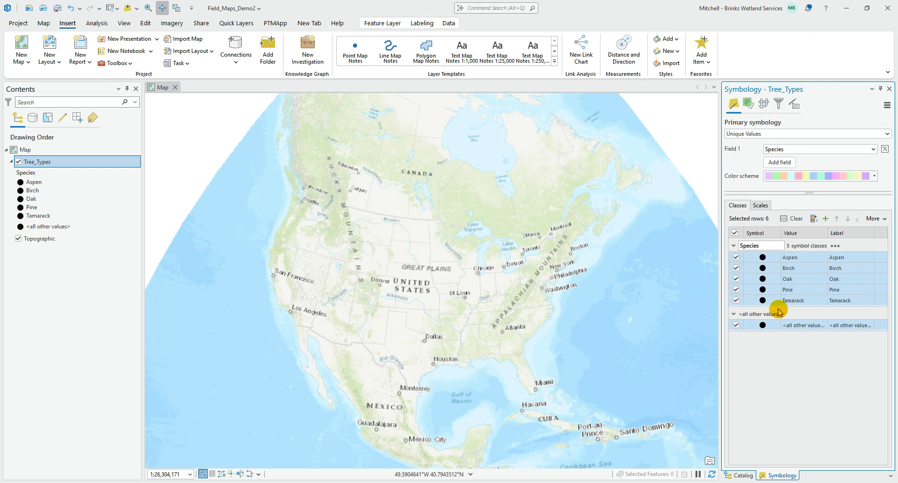
Set the fill color of the Aspen class symbol to orange
left_click(763, 258)
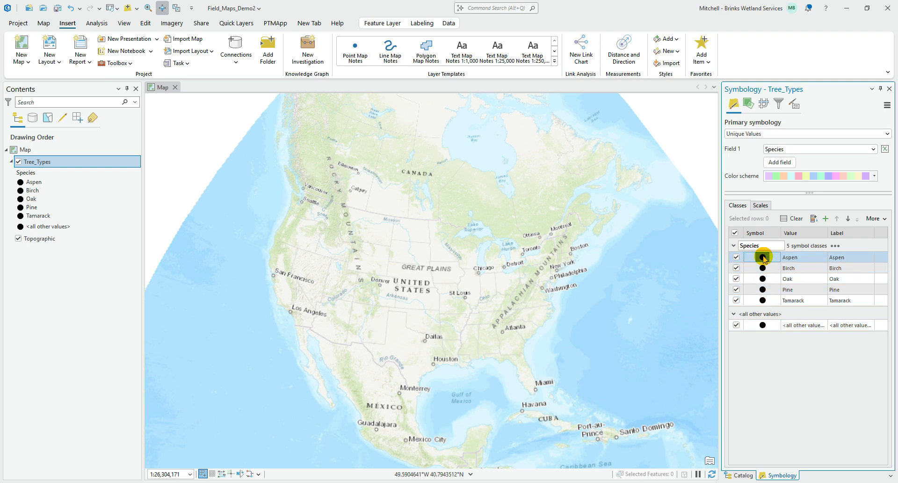
left_click(764, 117)
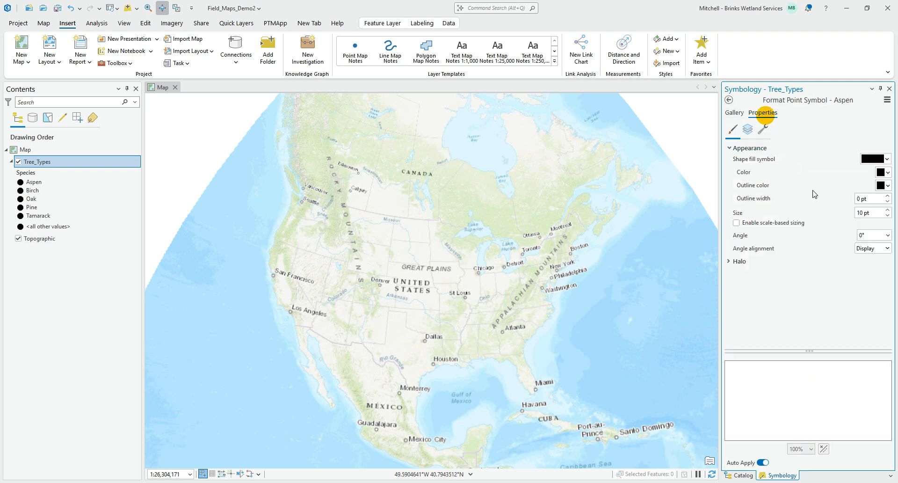
left_click(883, 172)
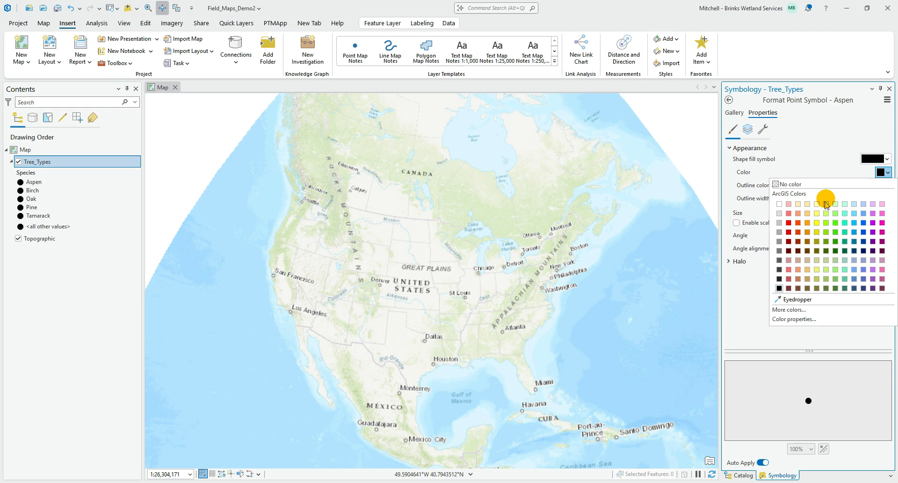
left_click(807, 223)
left_click(729, 100)
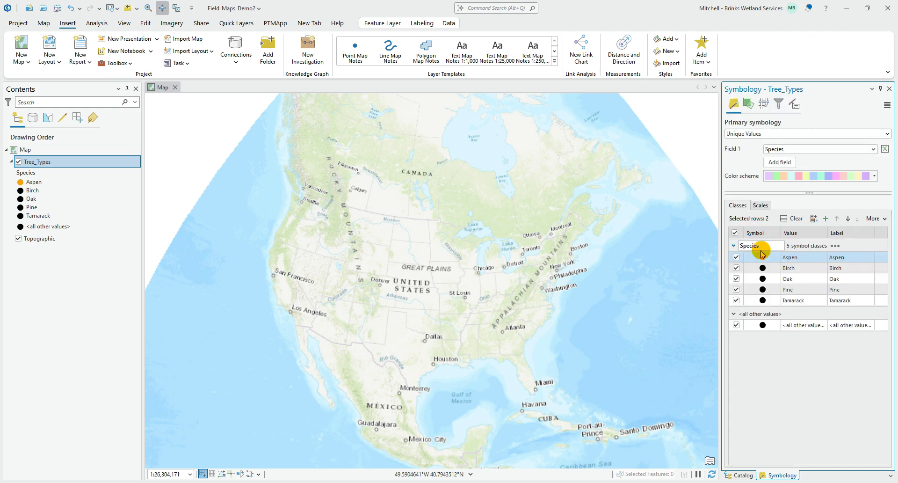
Set the fill color of the Birch class symbol to yellow
left_click(766, 268)
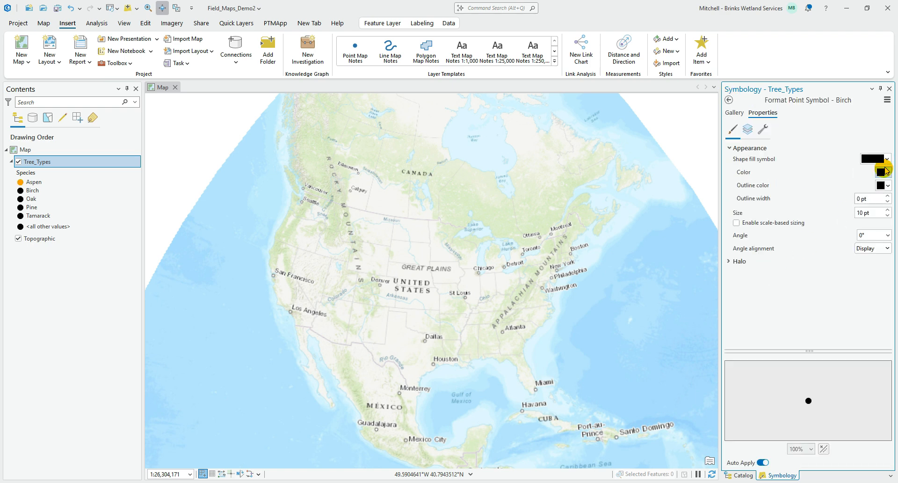
left_click(883, 172)
left_click(817, 223)
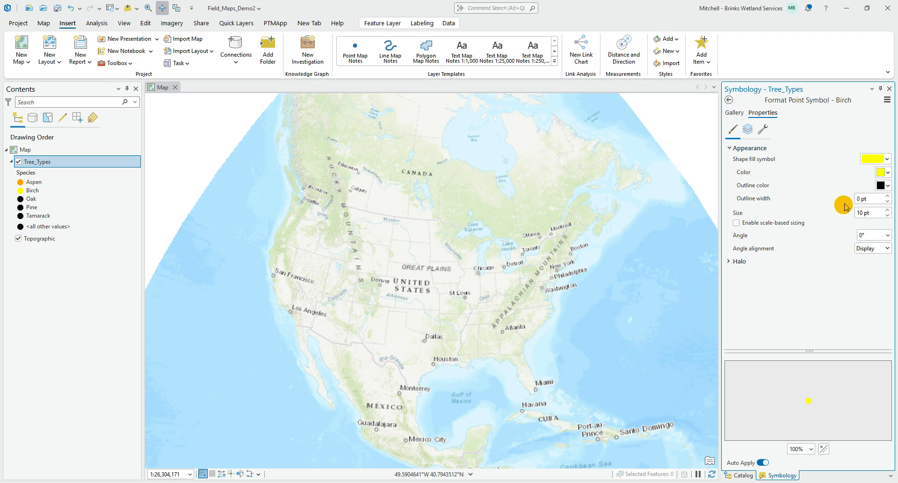
left_click(729, 100)
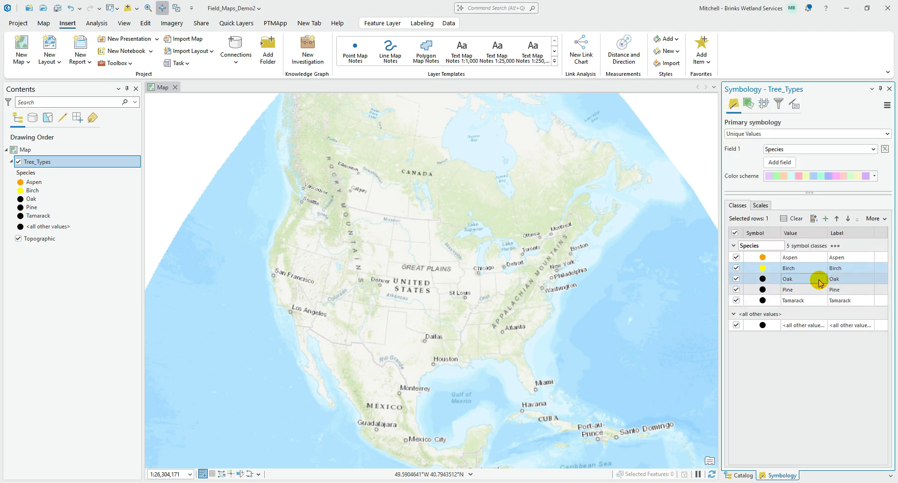
Set the fill color of the Oak class symbol to light brown
left_click(762, 279)
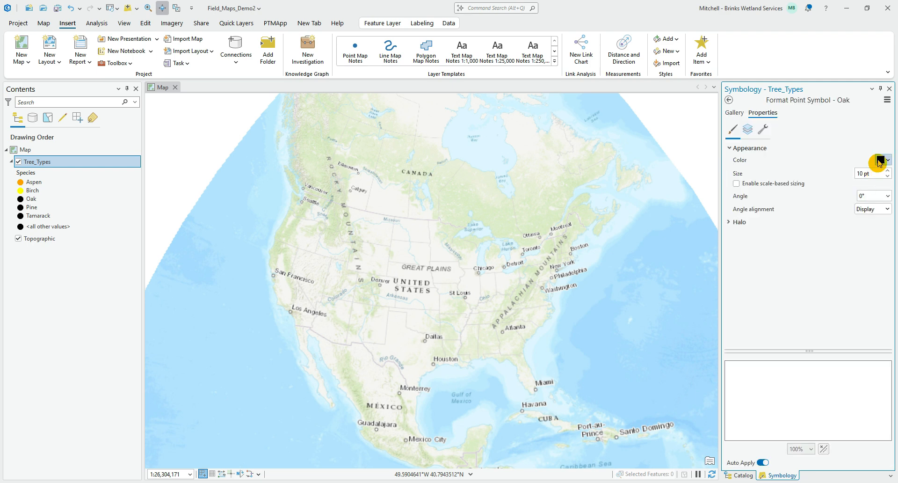
left_click(883, 159)
left_click(861, 147)
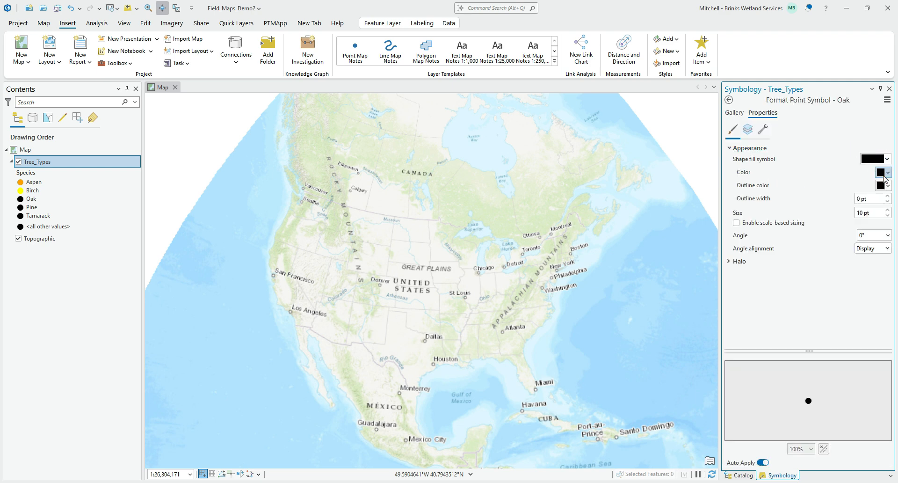
left_click(884, 173)
left_click(808, 279)
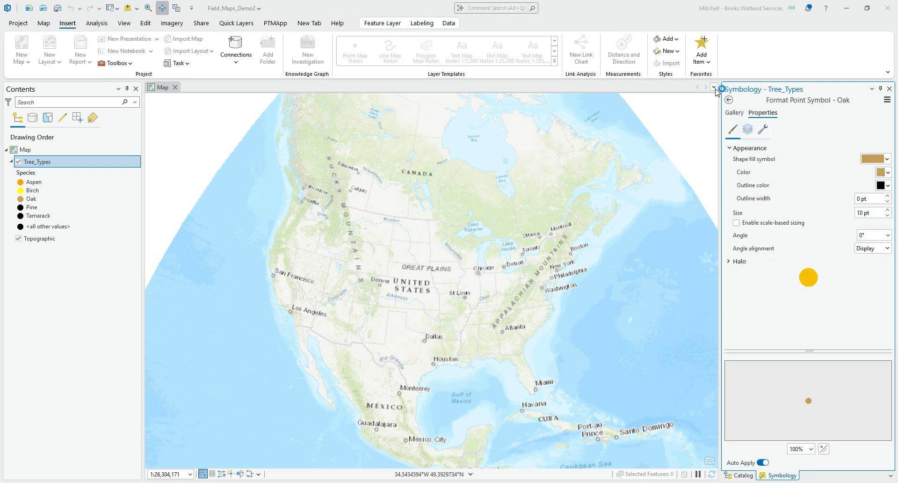
left_click(729, 100)
Set the fill color of the Pine class symbol to dark green
left_click(754, 290)
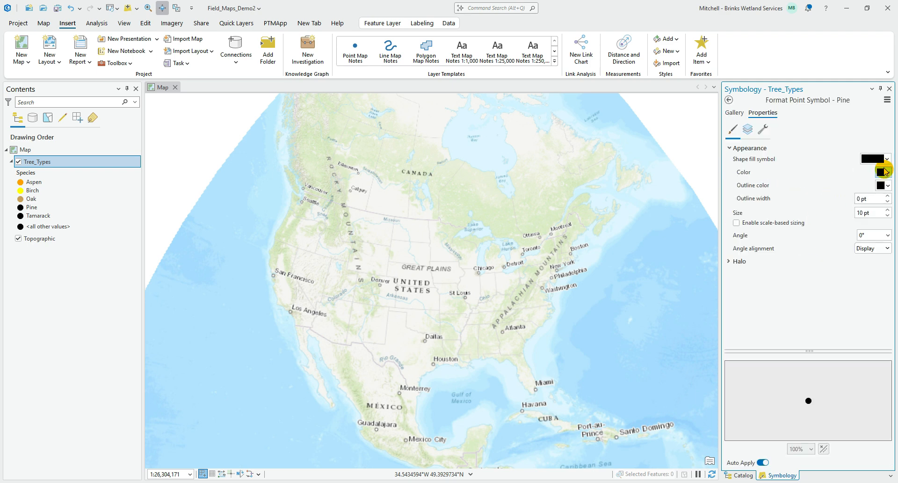
left_click(884, 173)
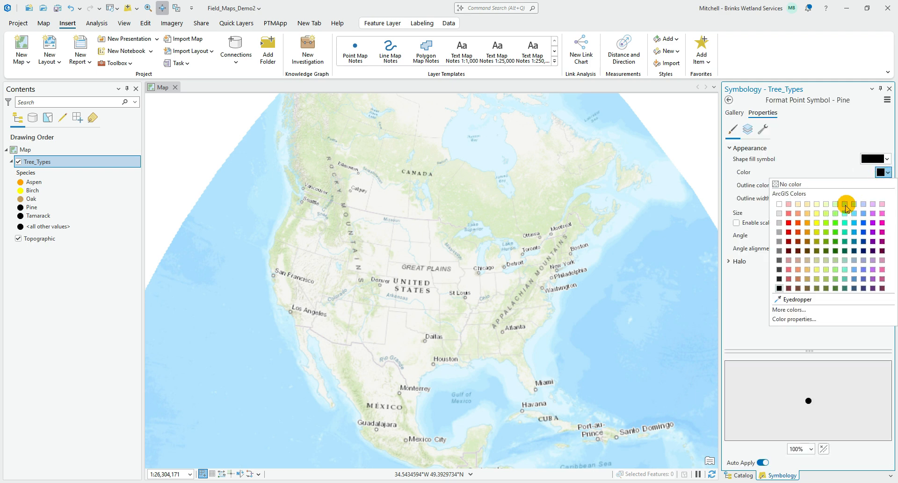
left_click(831, 242)
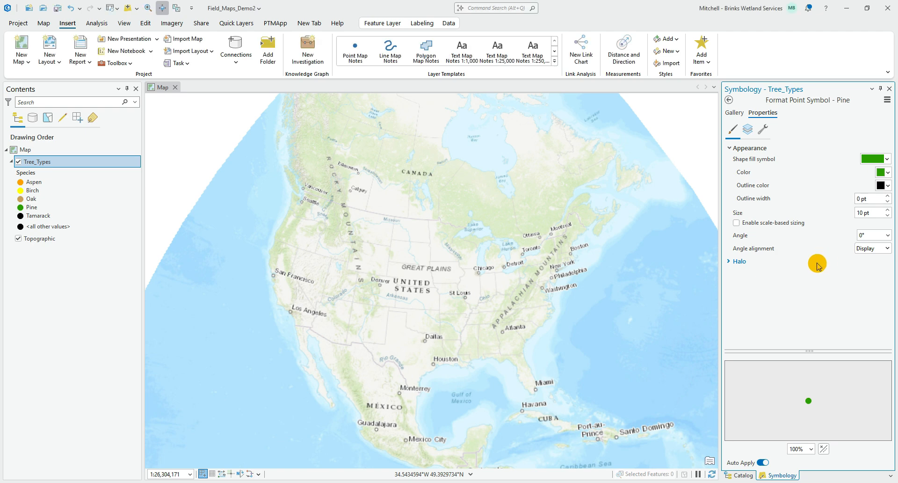
left_click(729, 100)
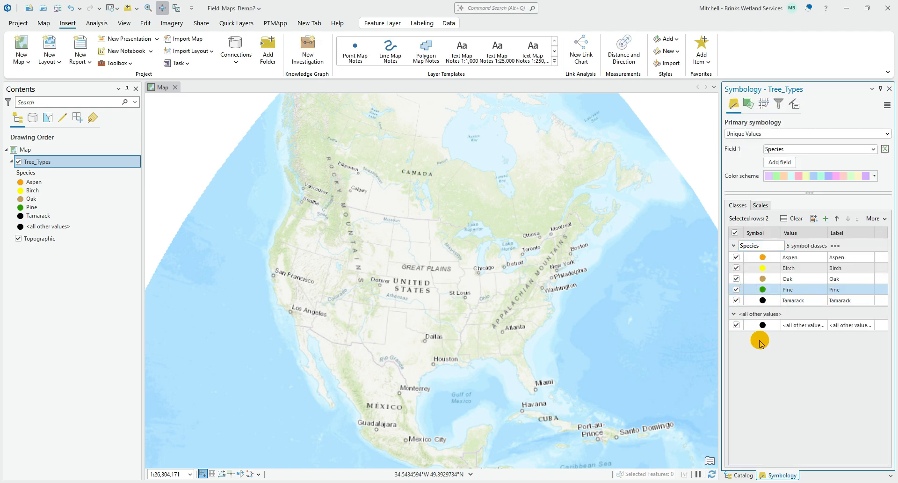
Set the fill color of the Tamarack class symbol to purple
left_click(762, 300)
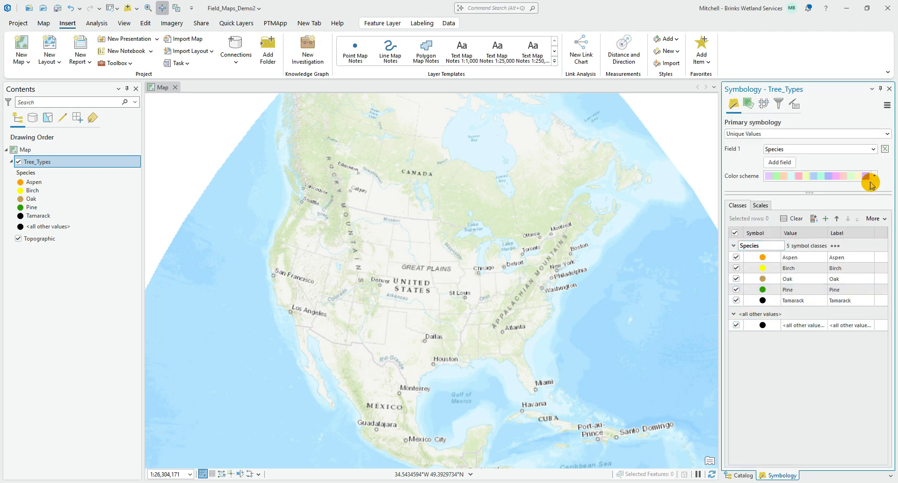
left_click(884, 172)
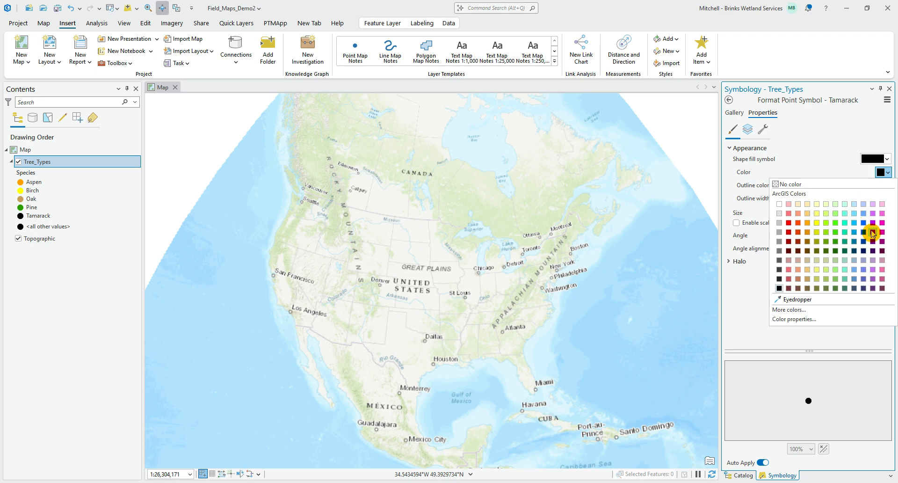
left_click(872, 226)
left_click(729, 100)
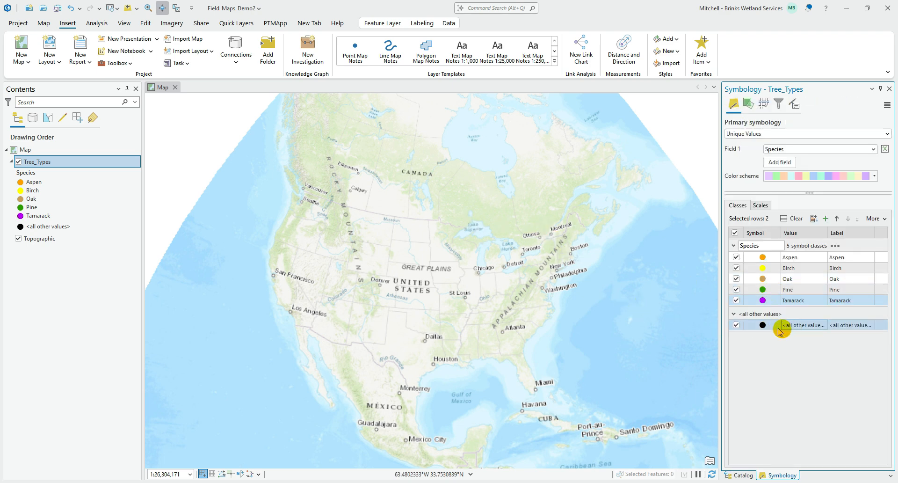
Turn off the visibility of the <all other values> class and save the project
left_click(736, 324)
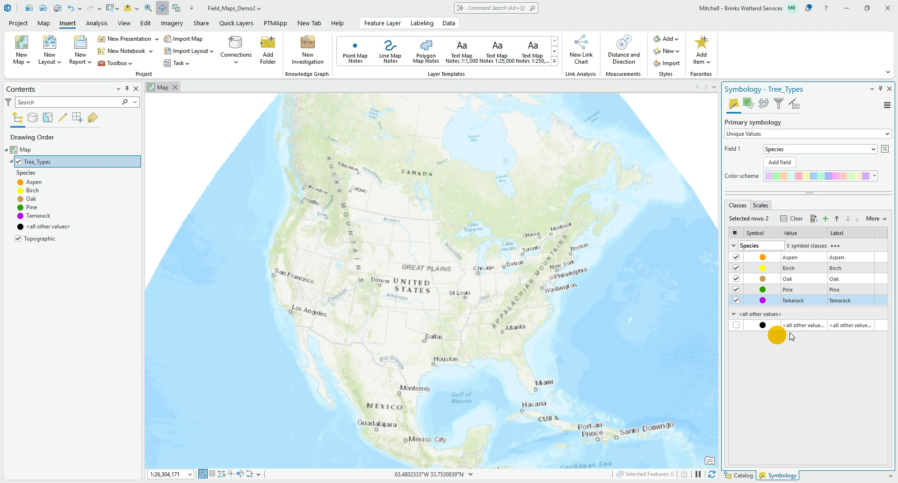
left_click(57, 8)
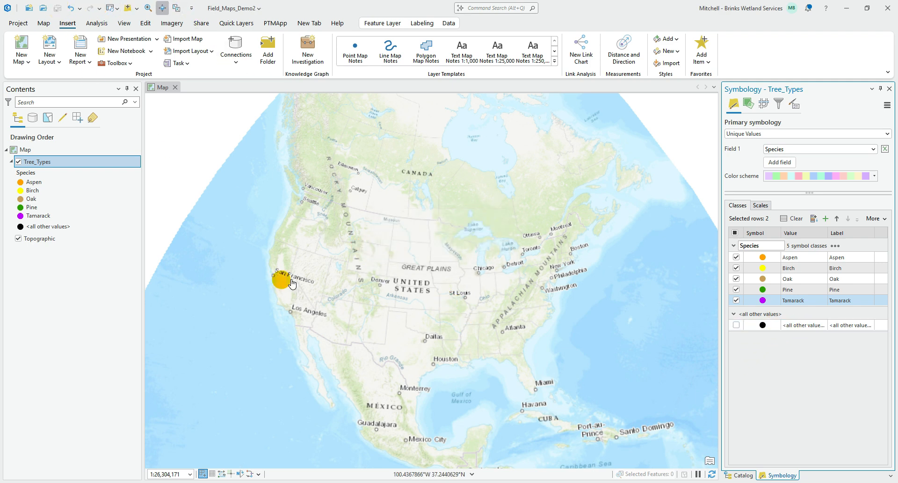
left_click(889, 89)
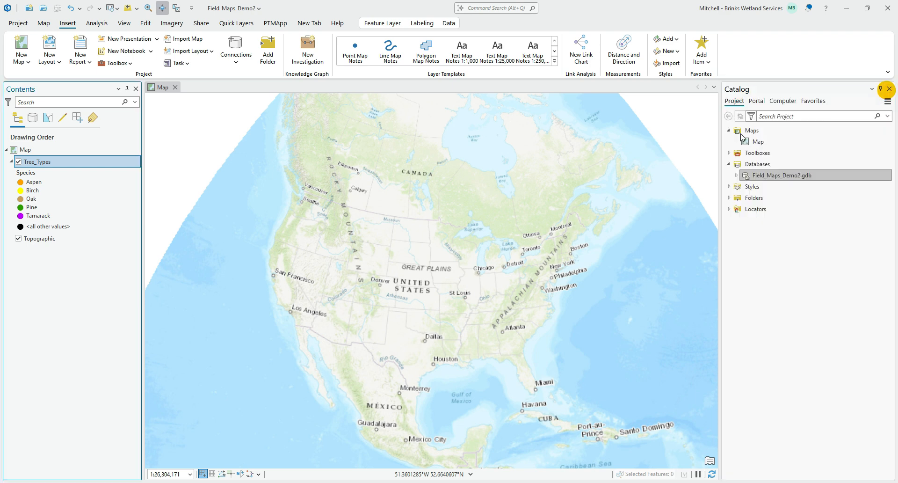
Open the Create Features templates to have the Tree_Types species available for placing points
right_click(43, 166)
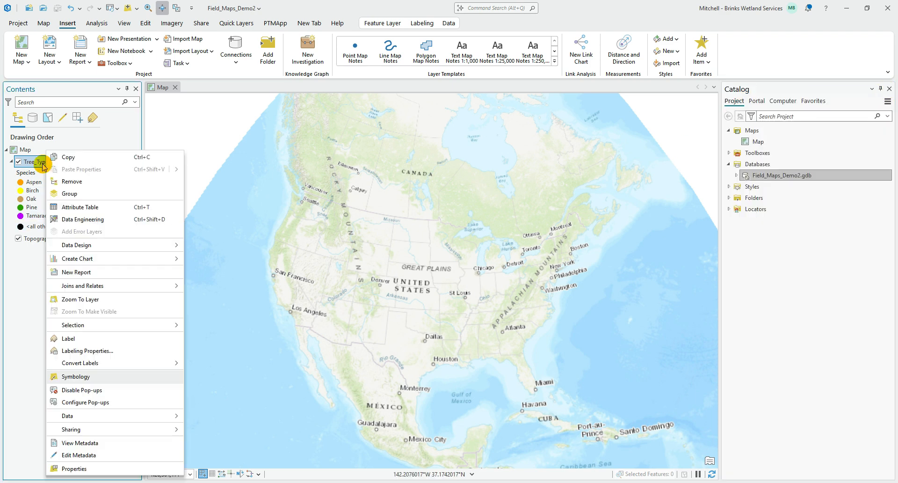
left_click(146, 25)
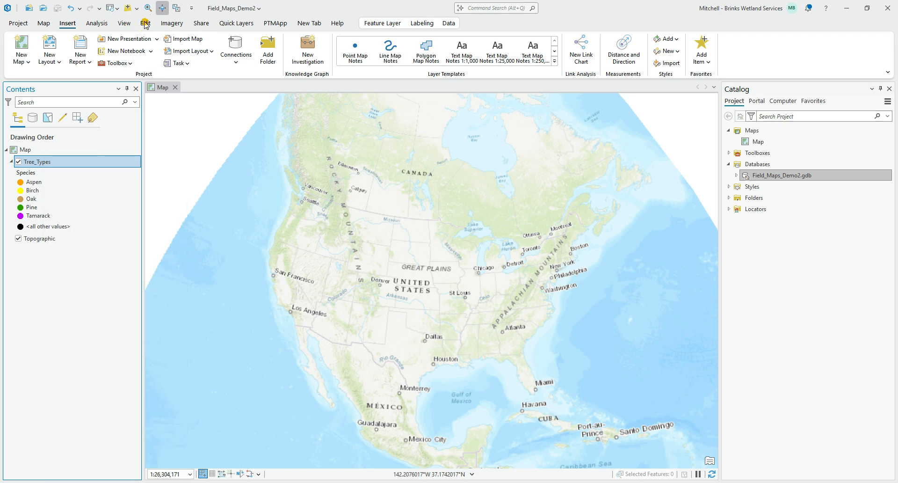
left_click(145, 24)
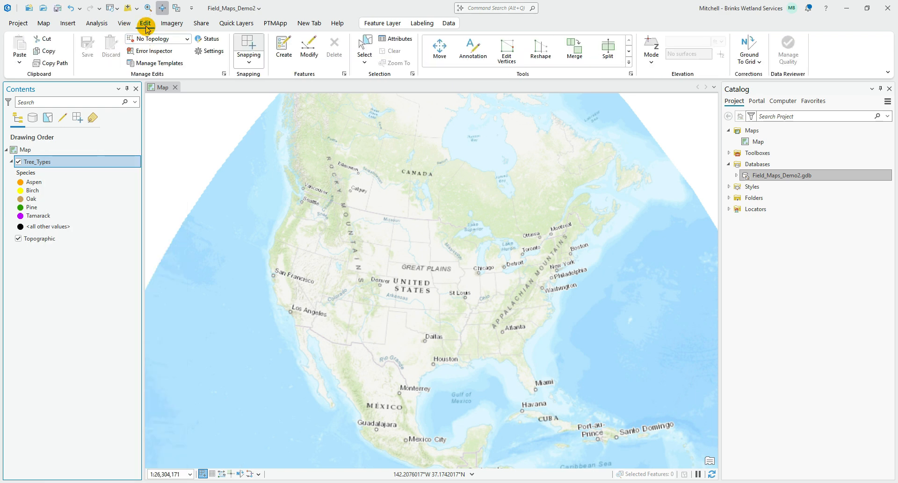
left_click(284, 47)
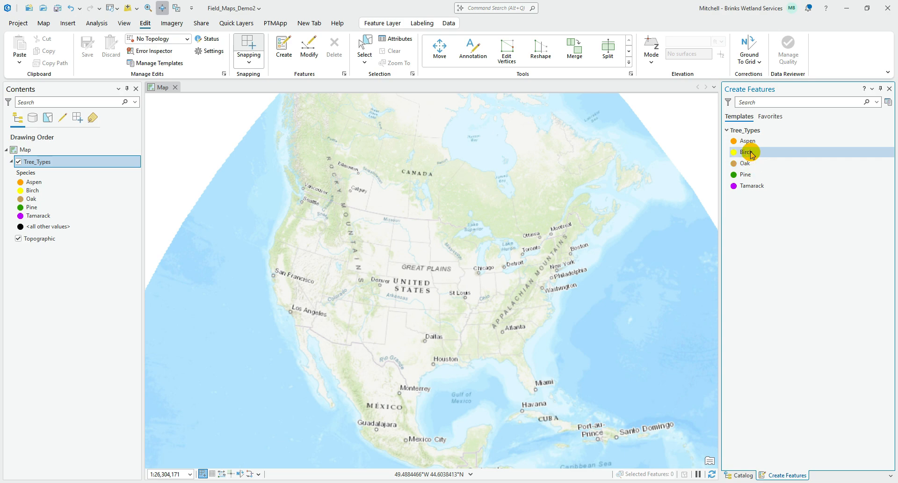
scroll(456, 231, "up", 1)
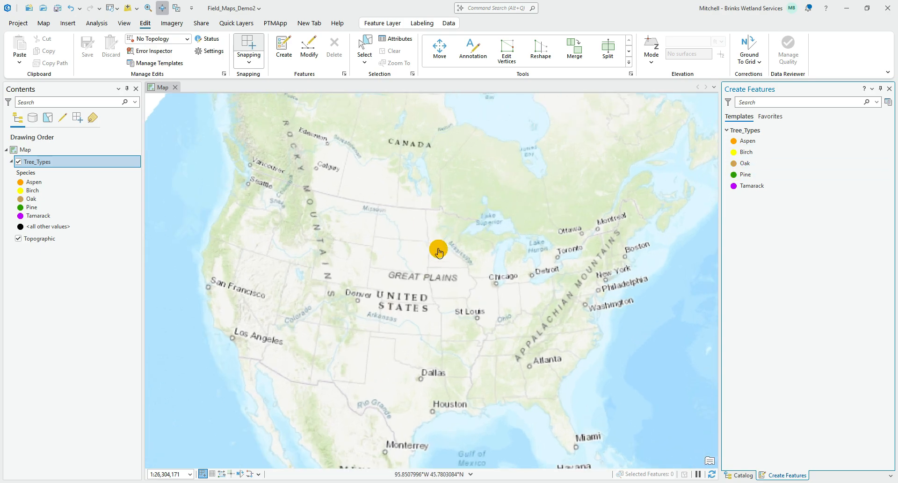
Start sharing the Tree_Types layer as a web layer and assign it the tag "trees"
scroll(439, 253, "up", 6)
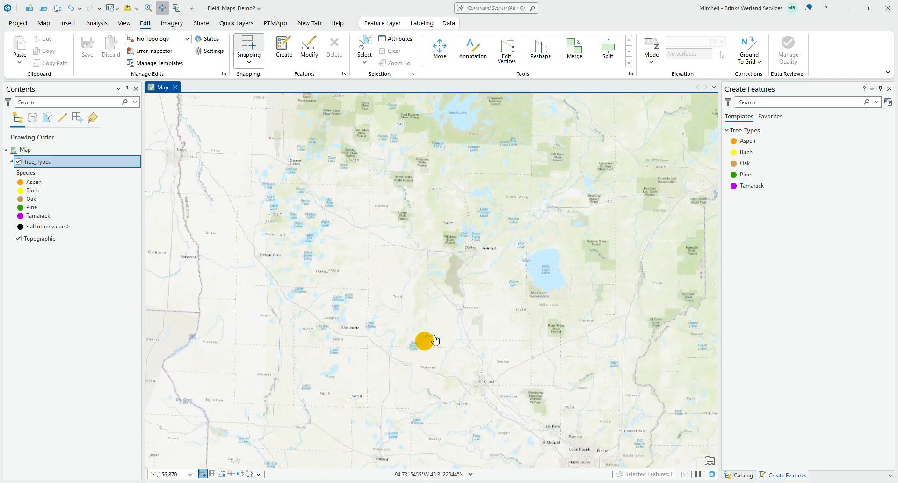
right_click(38, 161)
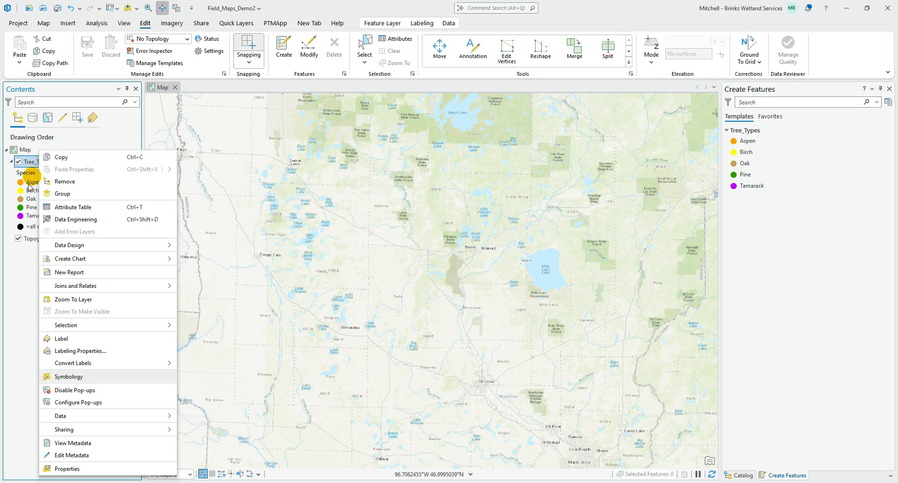
mouse_move(88, 422)
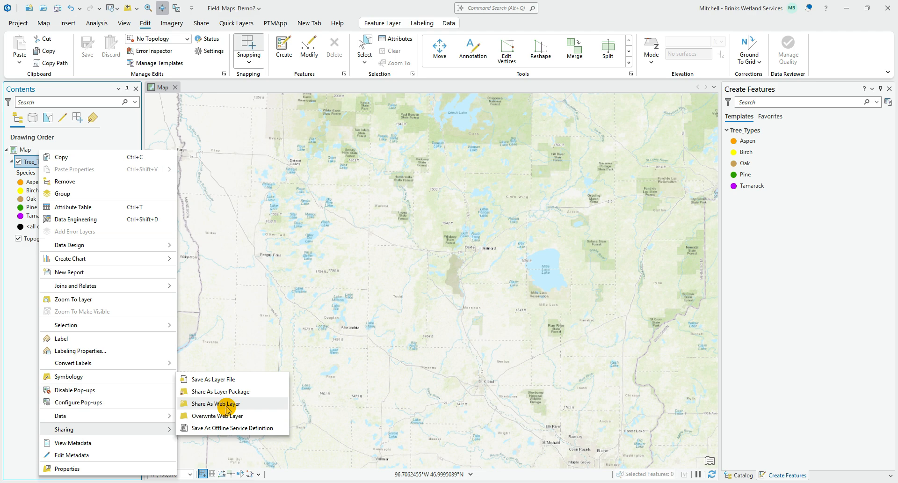
left_click(215, 403)
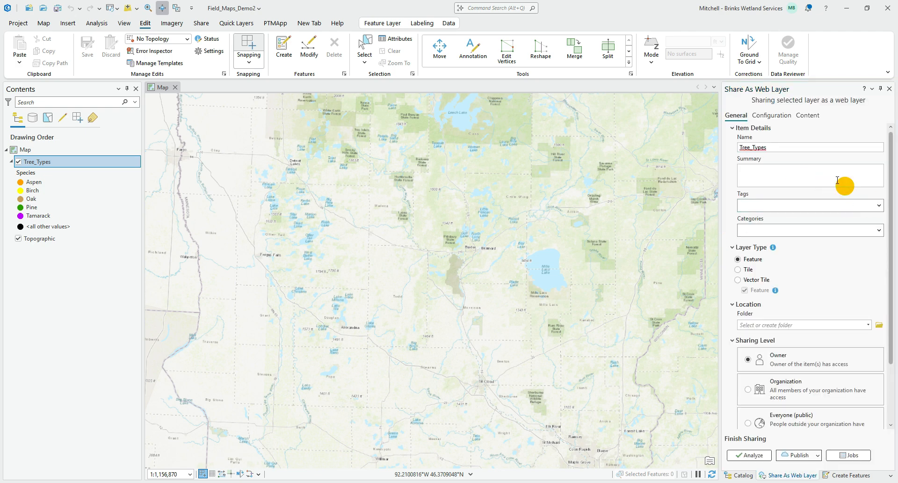
left_click(869, 208)
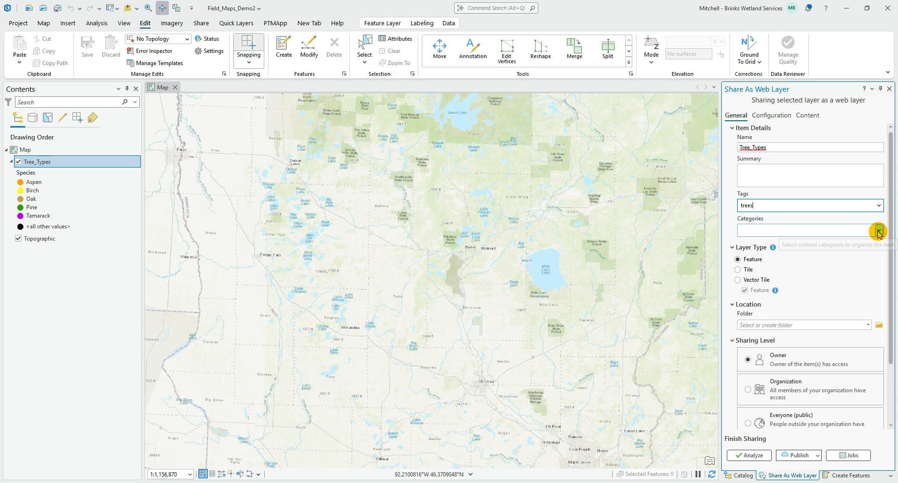
key("Return")
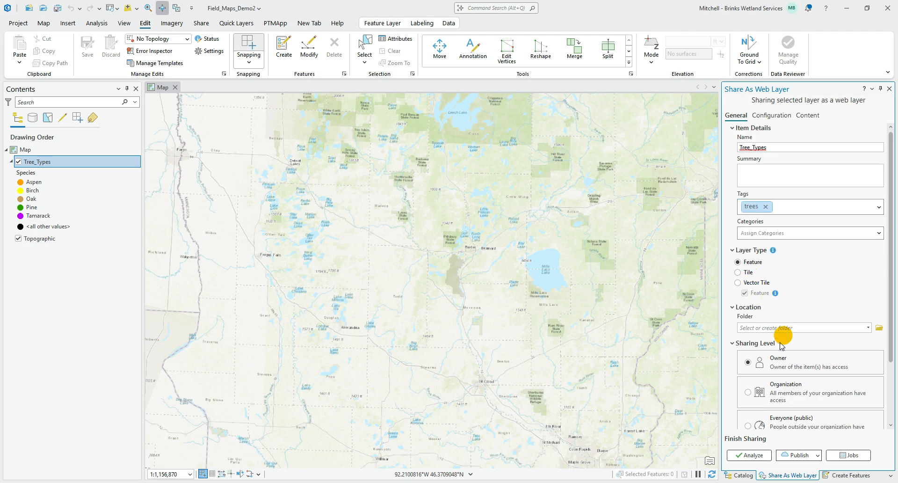
Set the web layer's sharing level to Organization and analyze it for sharing problems
left_click(763, 391)
scroll(809, 310, "down", 2)
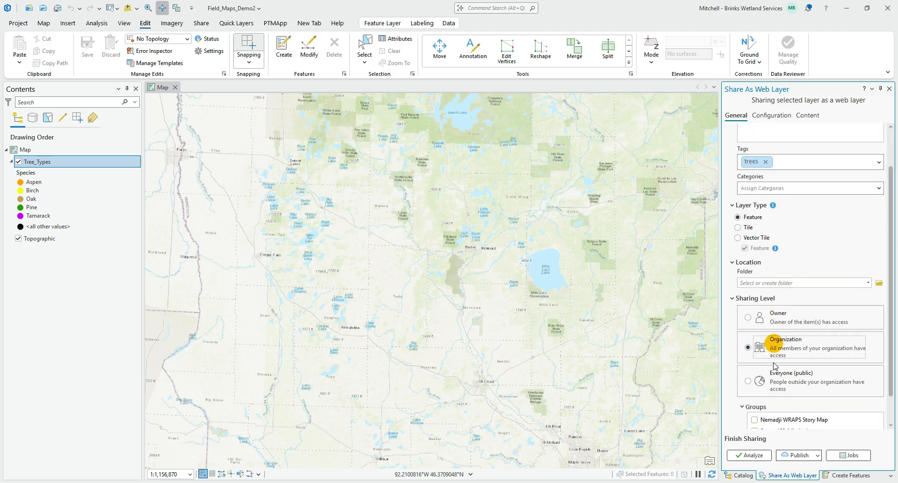
scroll(777, 369, "down", 1)
left_click(761, 454)
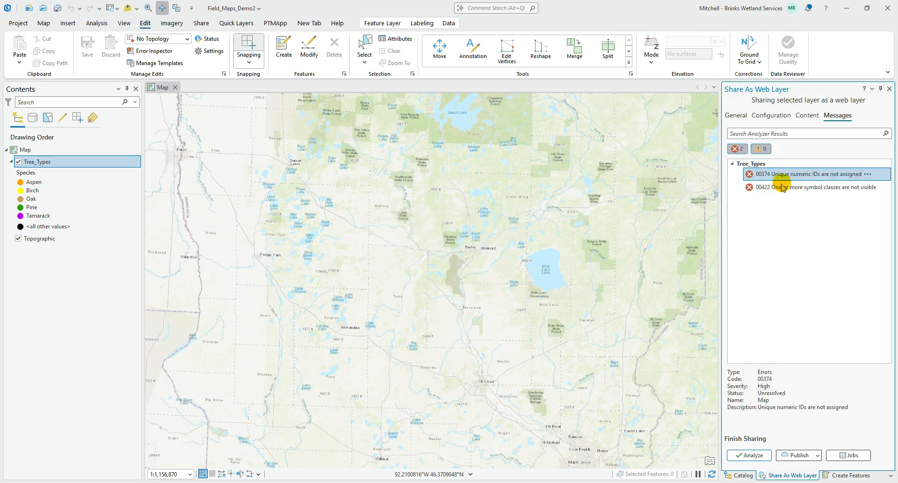
Allow assignment of unique numeric IDs for sharing web layers in the map's properties
right_click(25, 152)
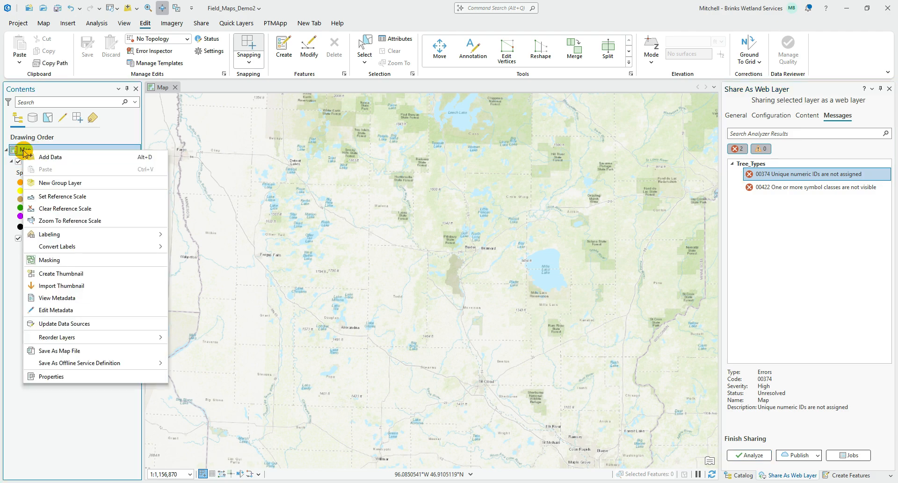
left_click(60, 376)
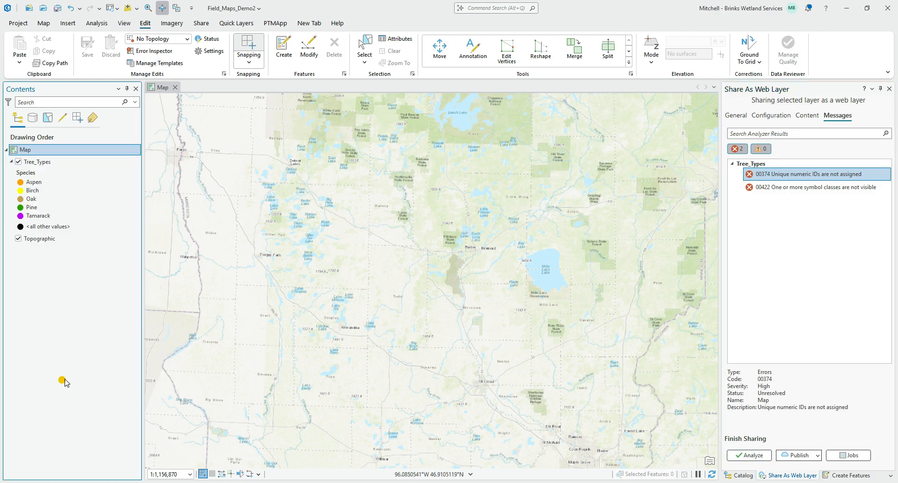
left_click(384, 279)
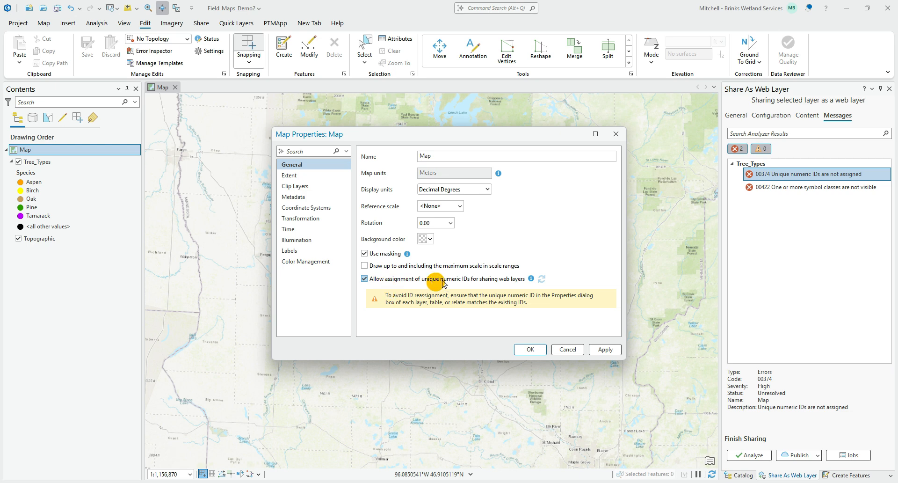
left_click(526, 349)
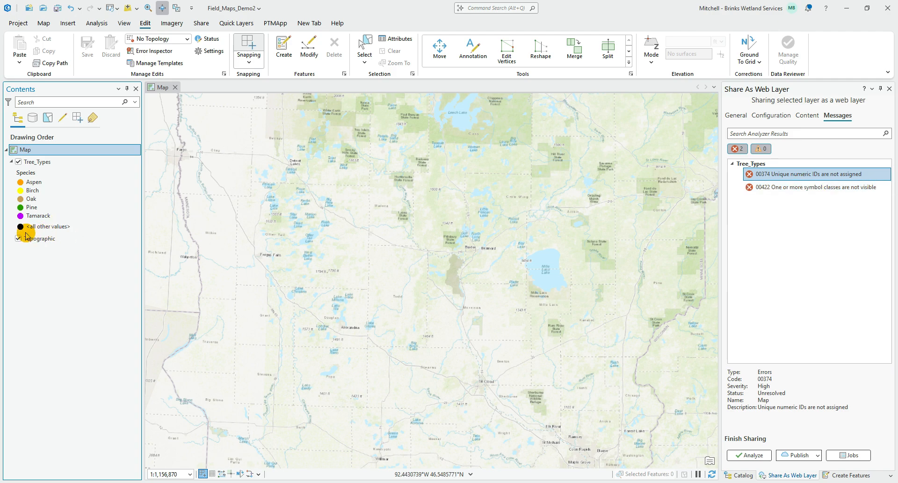
Resolve error 00422 by turning on the visibility of the symbol classes, and publish the re-analyzed web layer
left_click(877, 189)
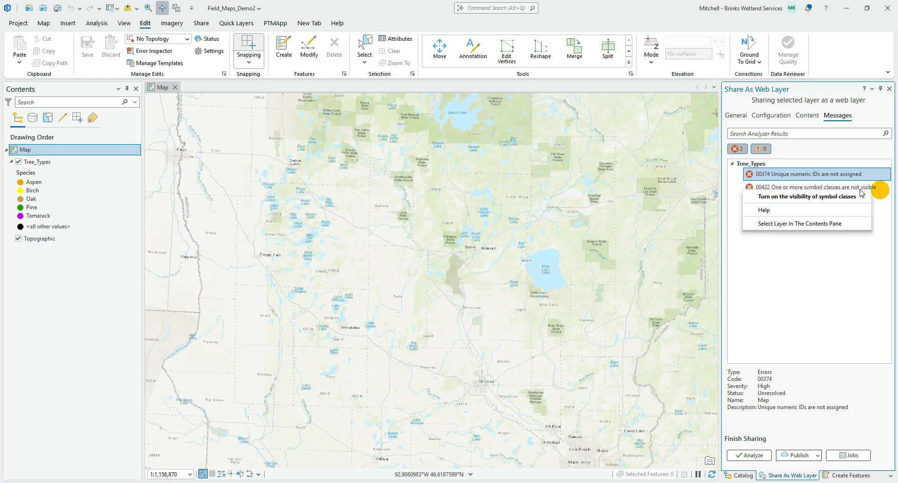
left_click(804, 197)
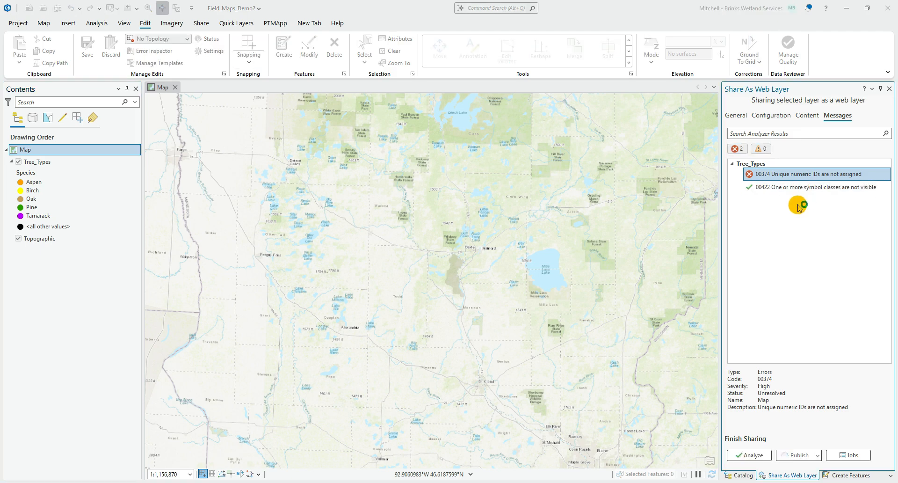
left_click(749, 455)
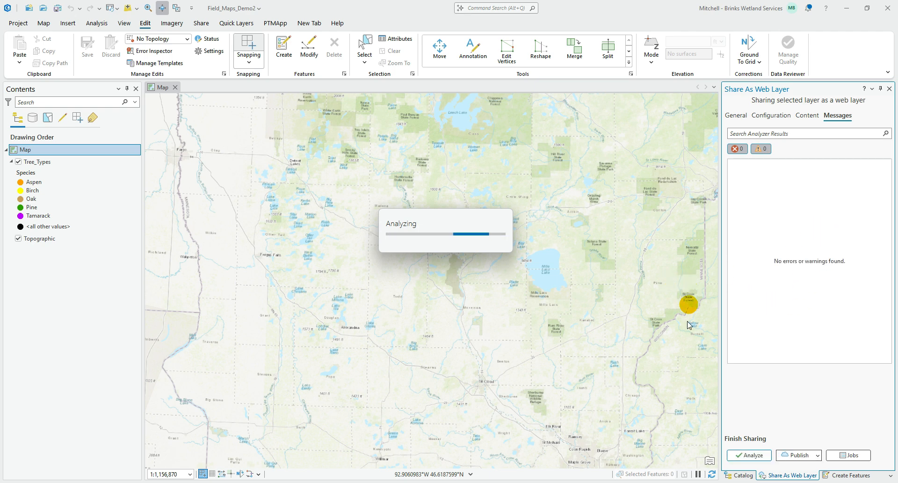
left_click(797, 455)
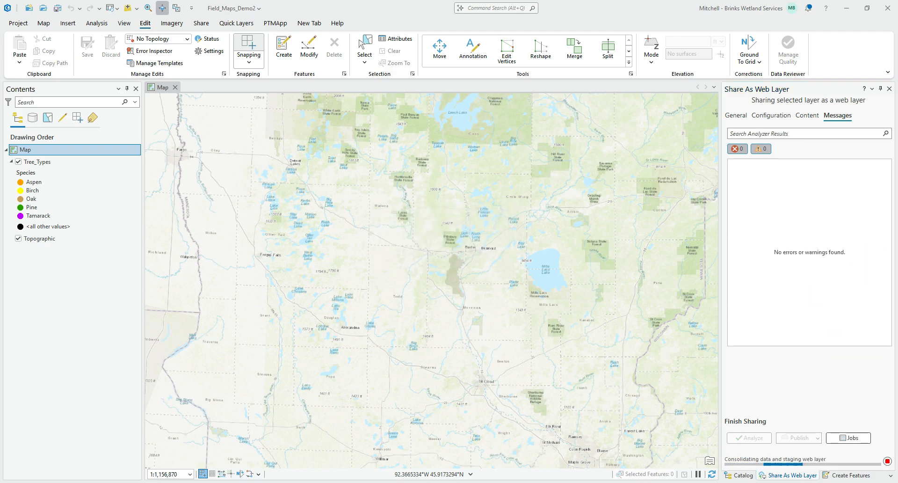
Switch to ArcGIS Online in the browser and look over the overview page of the field_maps_demo_trees hosted feature layer
key("alt+Tab")
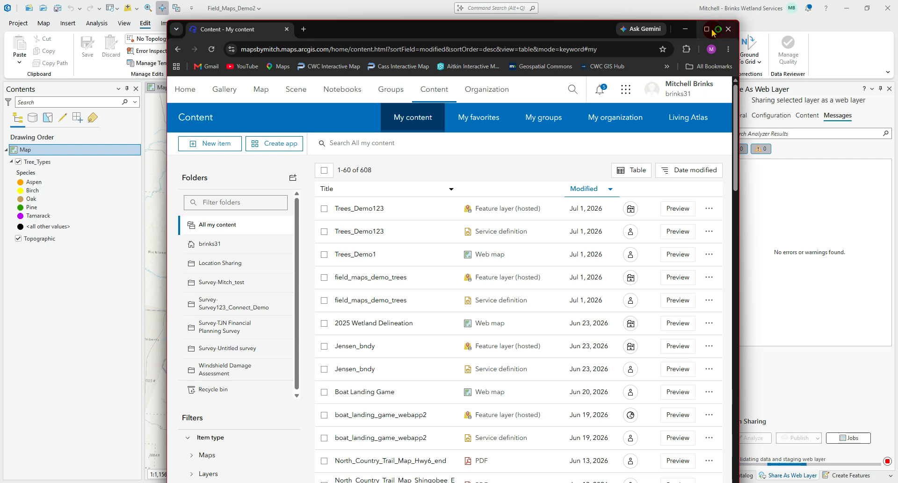
left_click(707, 29)
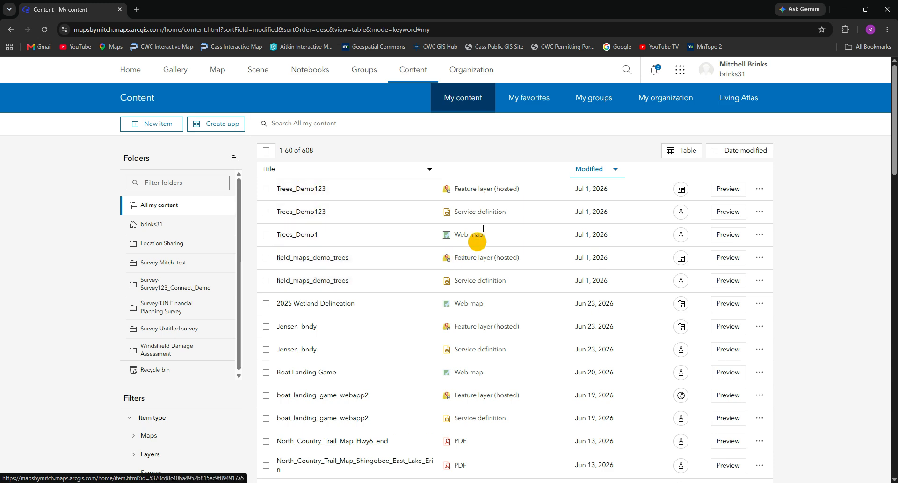
left_click(303, 259)
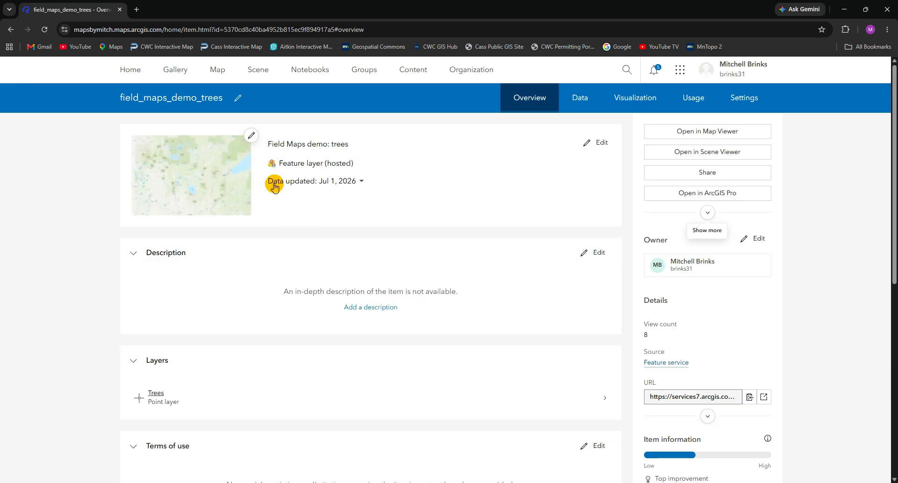
scroll(243, 369, "down", 3)
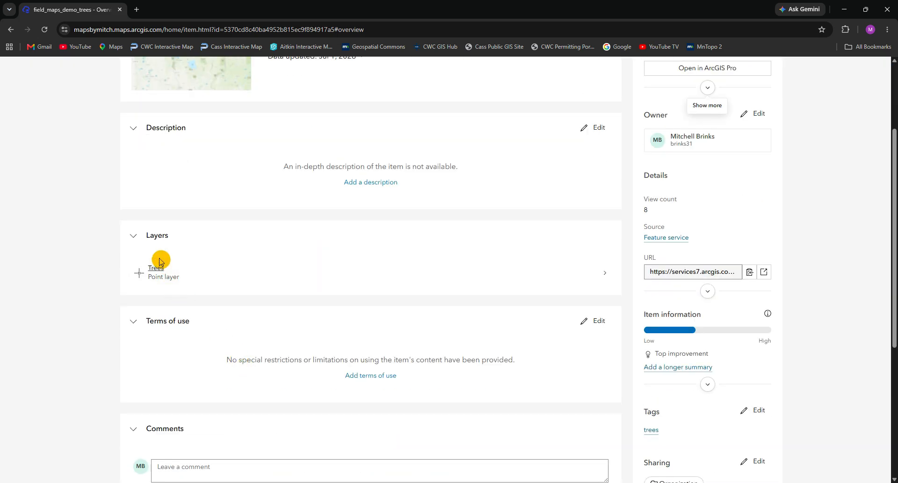
scroll(244, 276, "up", 3)
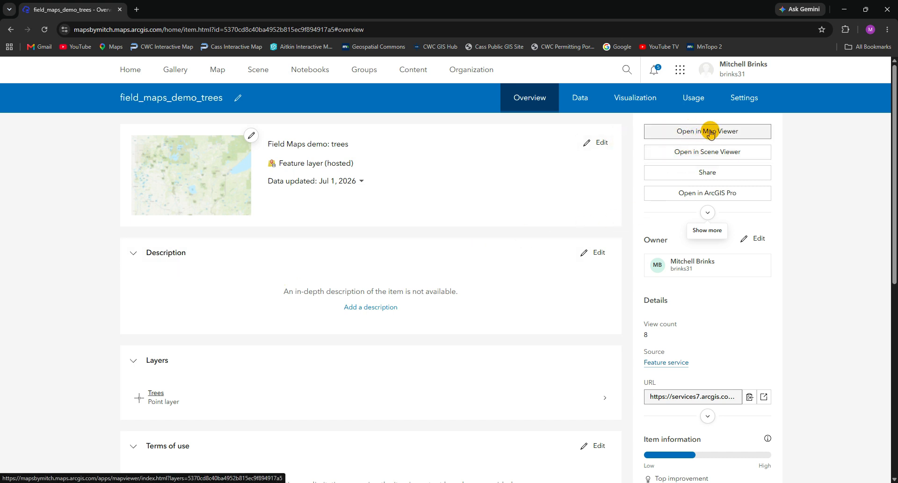
Review the editing options, sync setting and editing capabilities in the field_maps_demo_trees layer's settings
left_click(743, 104)
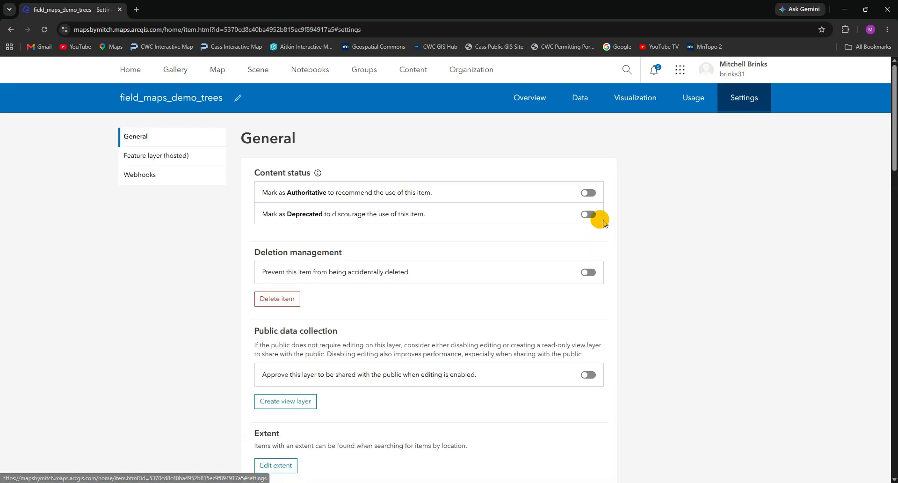
scroll(453, 344, "down", 5)
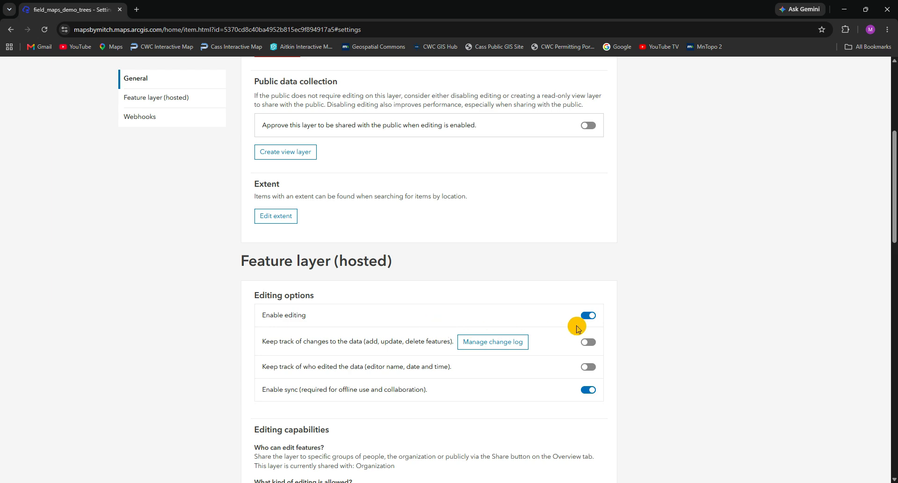
scroll(555, 367, "down", 5)
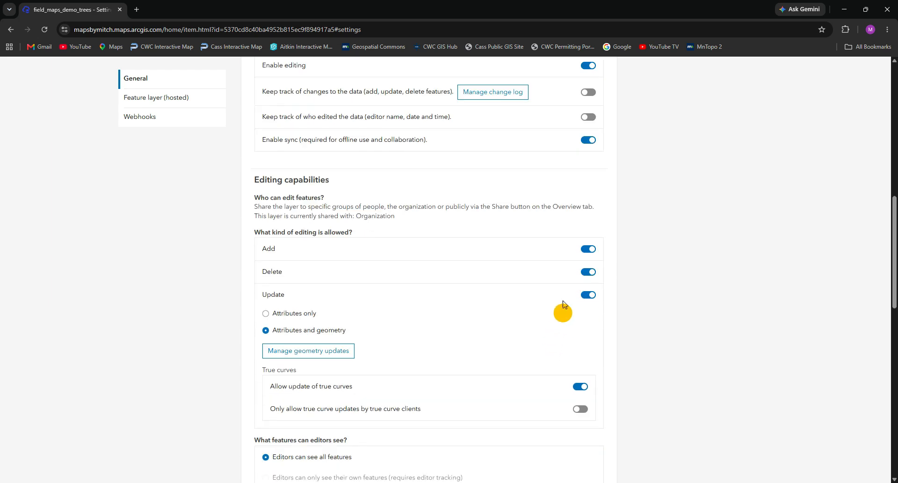
scroll(563, 305, "up", 5)
scroll(575, 346, "down", 5)
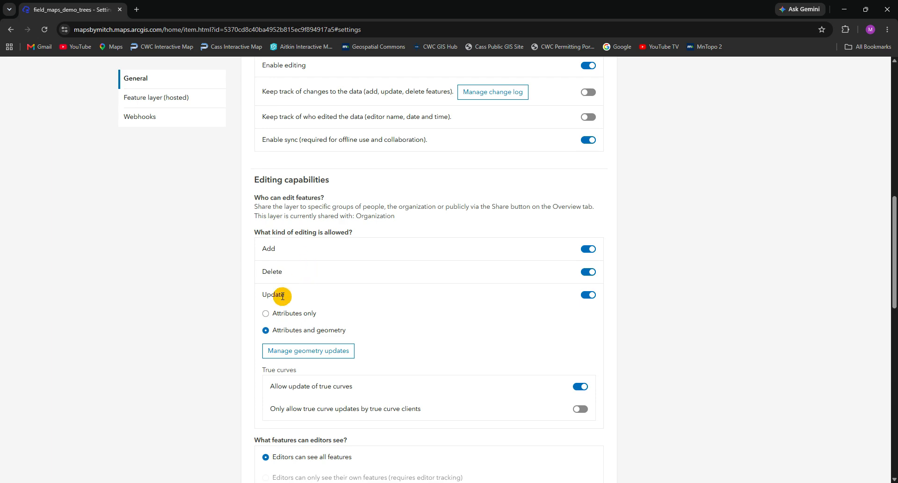
scroll(304, 384, "down", 3)
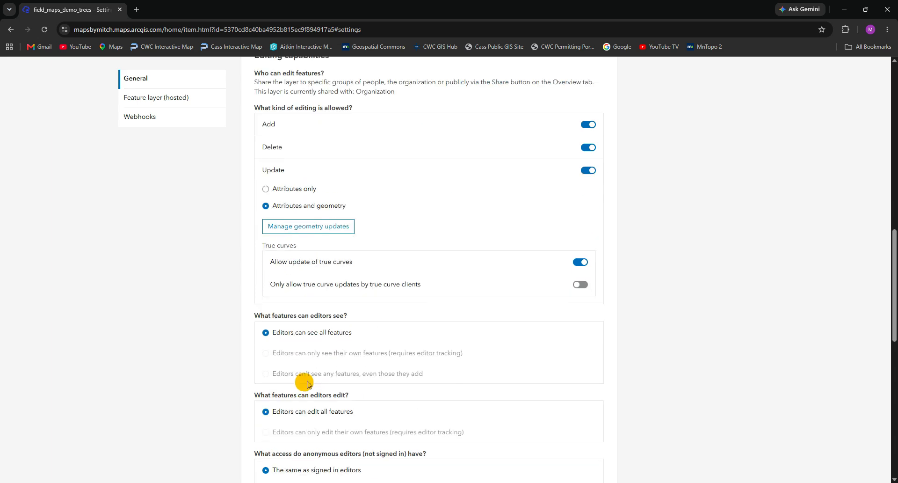
scroll(356, 360, "up", 10)
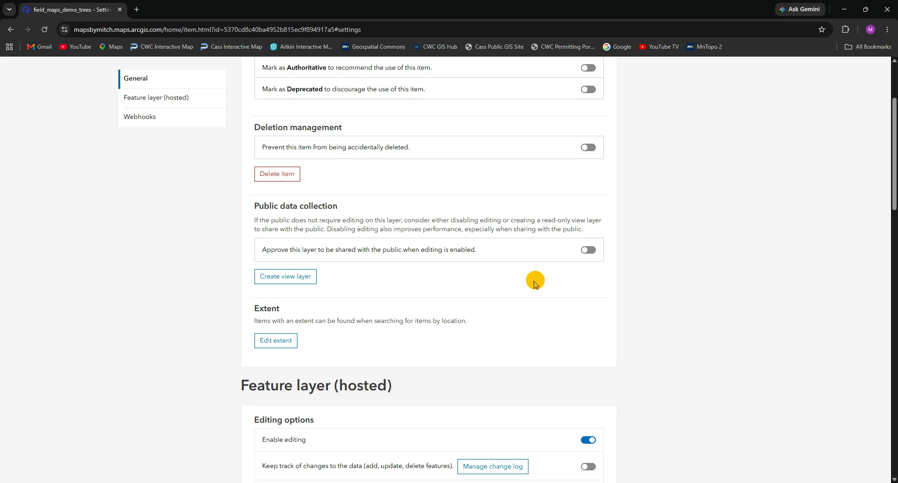
scroll(535, 283, "up", 3)
scroll(491, 301, "down", 6)
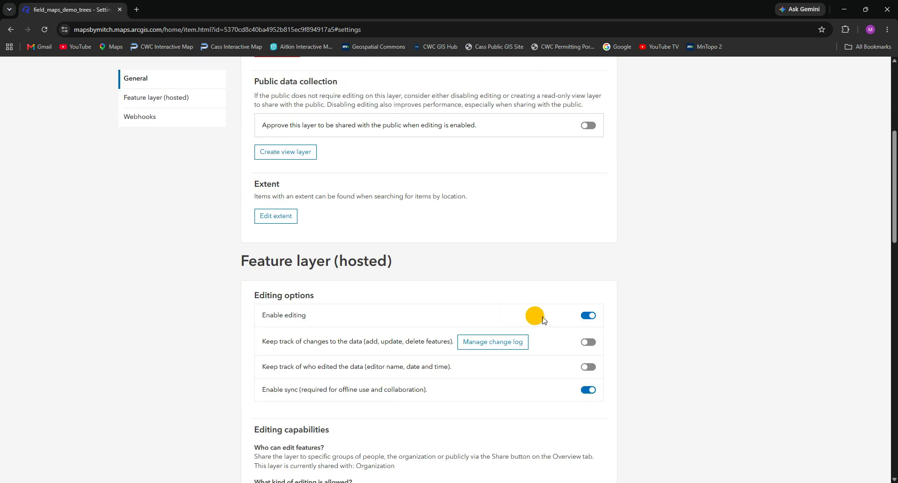
scroll(505, 272, "up", 6)
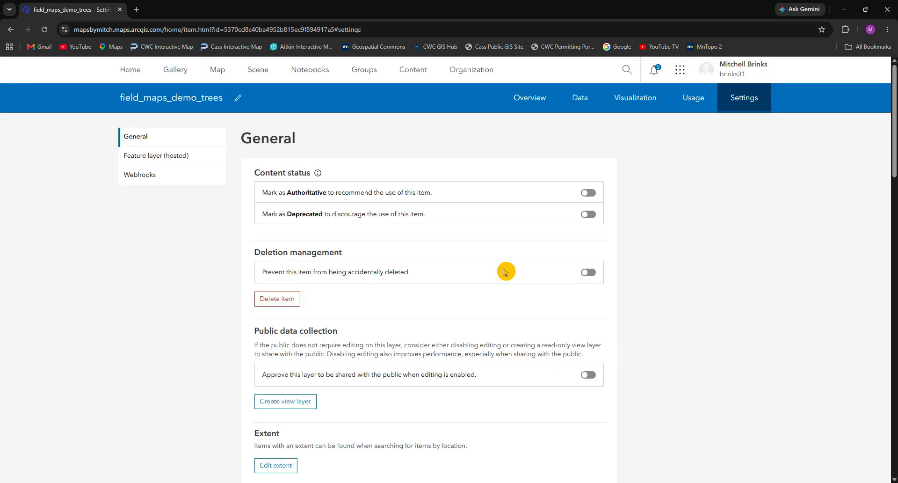
Return to the content list, open the Trees_Demo1 web map in Map Viewer and select its Tree Types layer
left_click(10, 31)
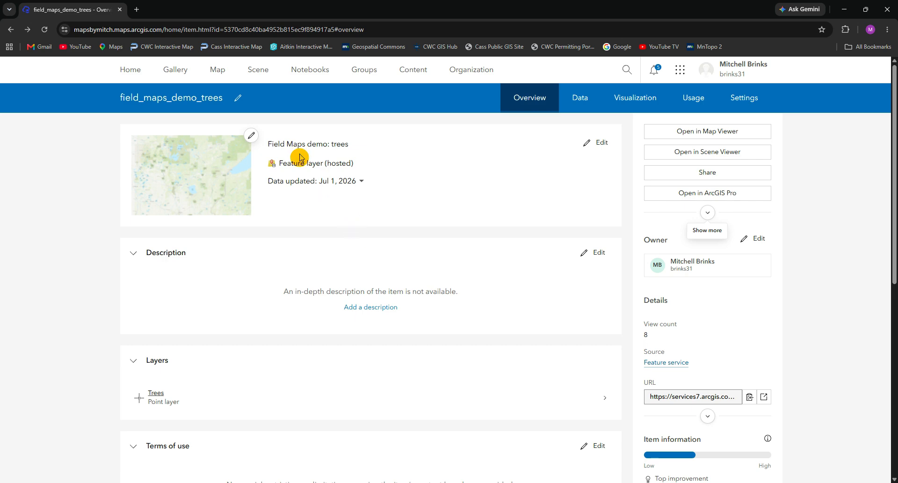
left_click(411, 79)
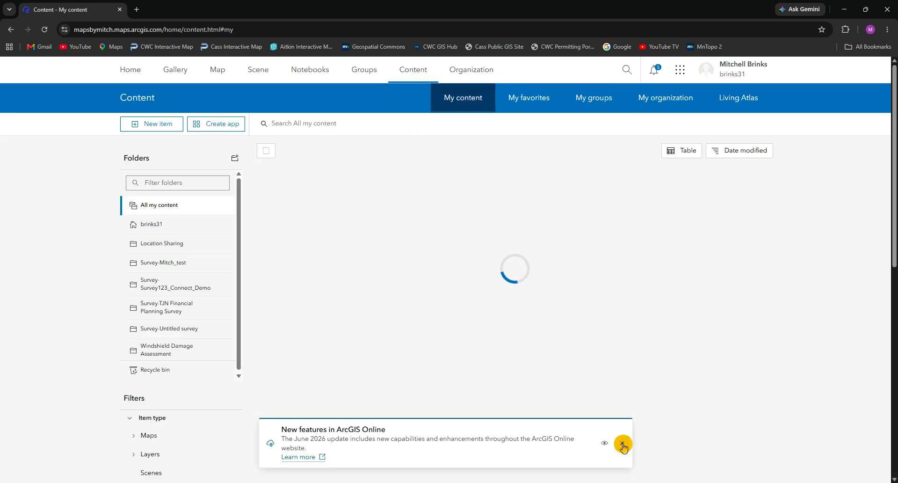
left_click(622, 444)
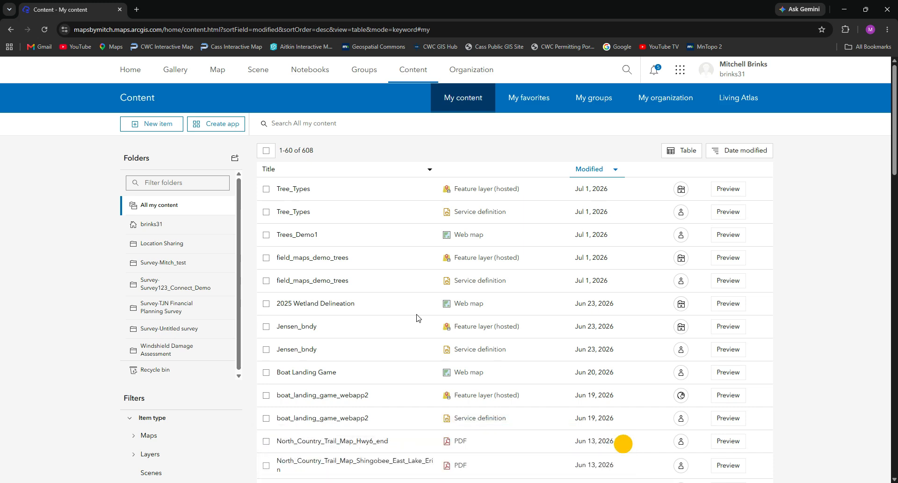
left_click(303, 238)
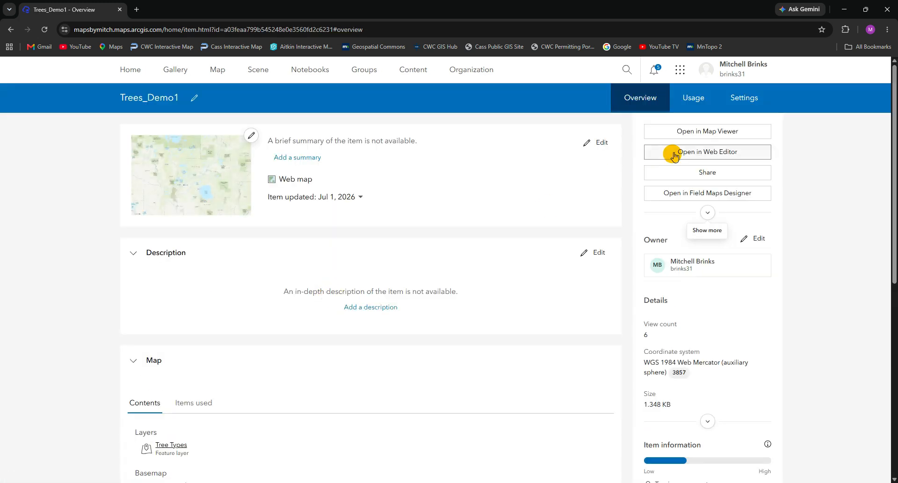
left_click(694, 131)
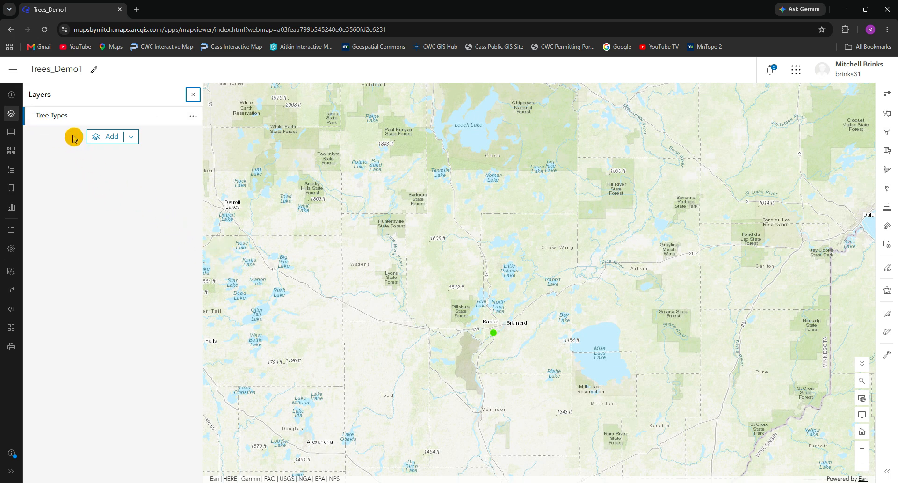
left_click(66, 118)
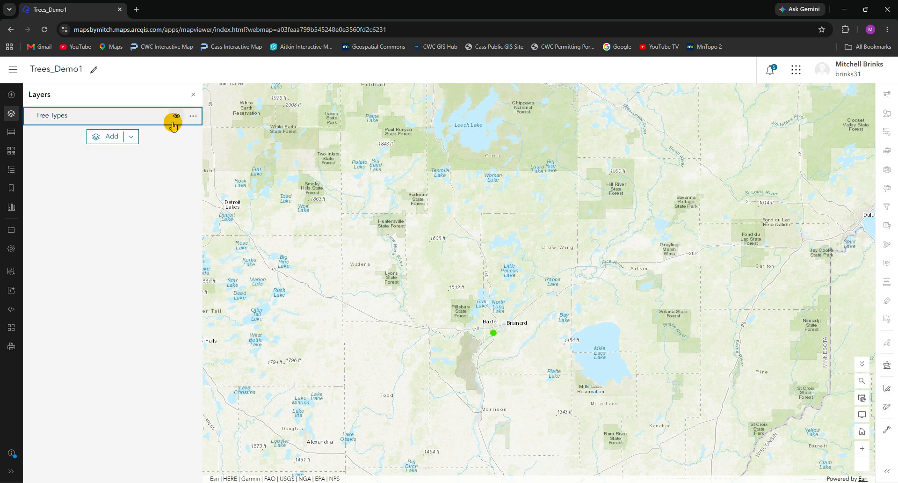
Browse the hosted layers in My content that can be added to the web map, then close the list
left_click(11, 94)
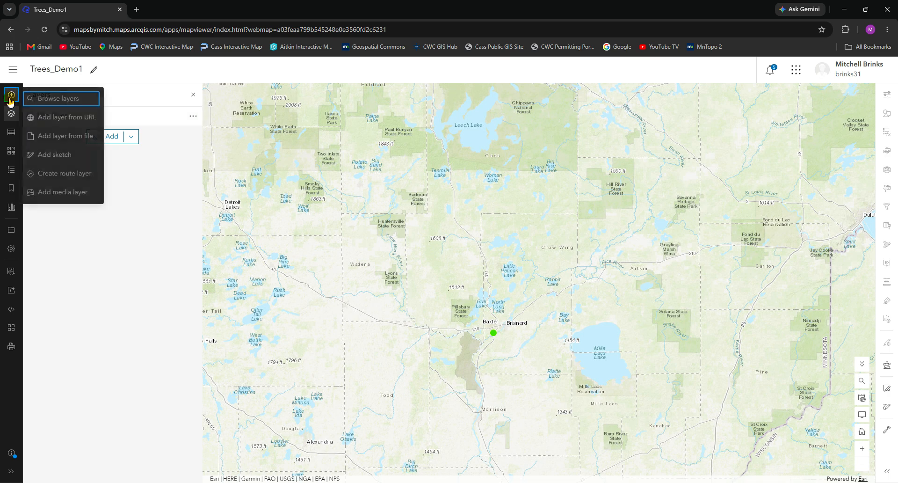
left_click(58, 102)
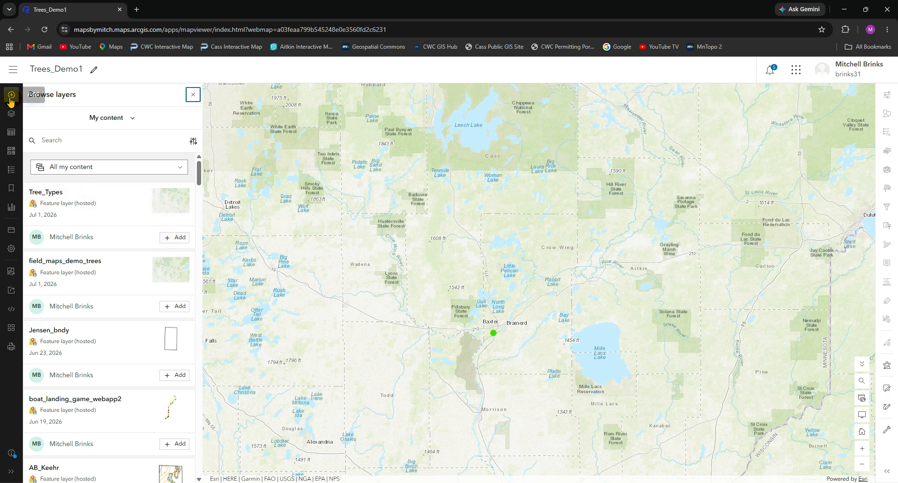
left_click(194, 96)
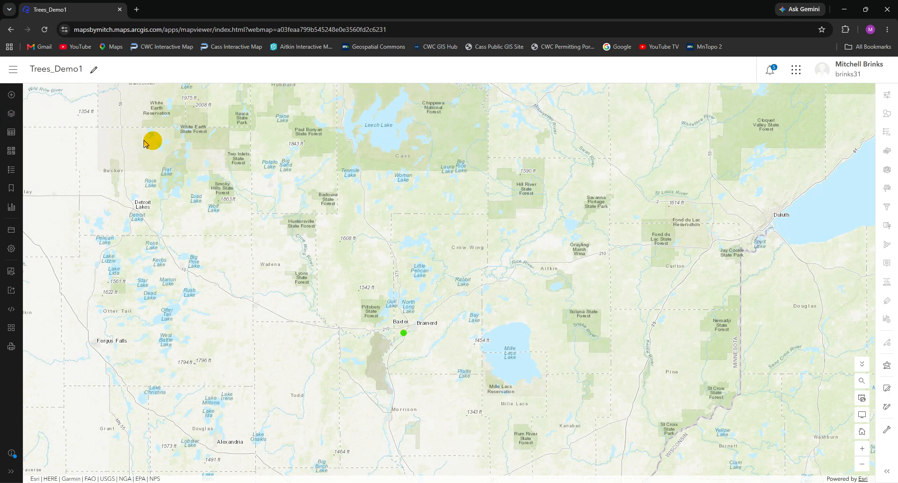
Bring back the web map's layer list, open the layer's title for renaming and accept it as Tree Types
left_click(11, 113)
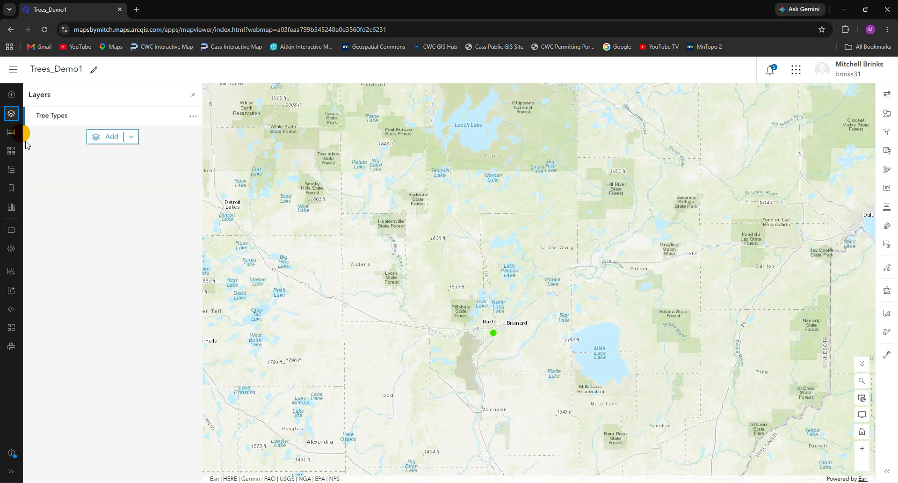
left_click(70, 121)
left_click(193, 116)
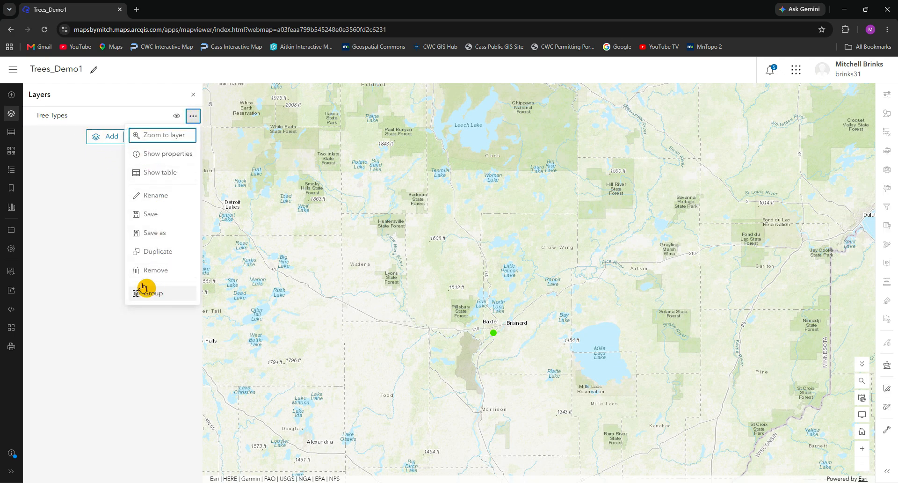
left_click(148, 201)
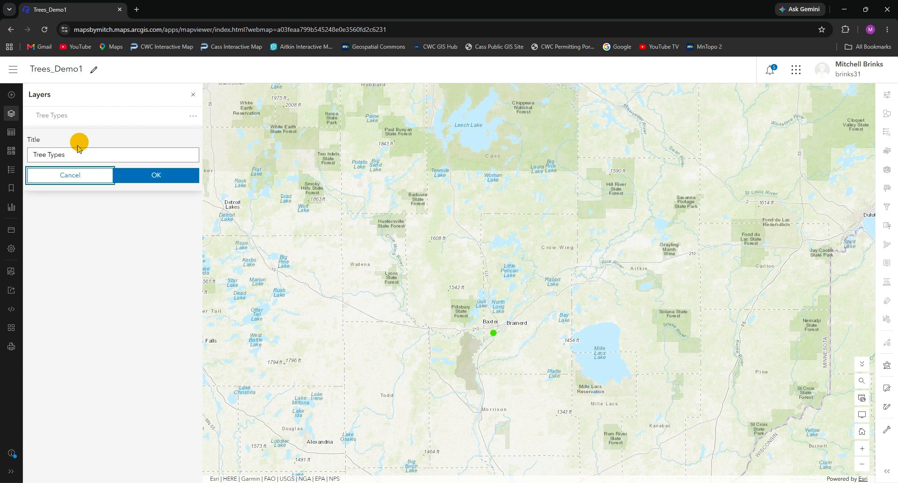
left_click(136, 176)
Display the Tree Types layer's properties and save the Trees_Demo1 web map
left_click(55, 115)
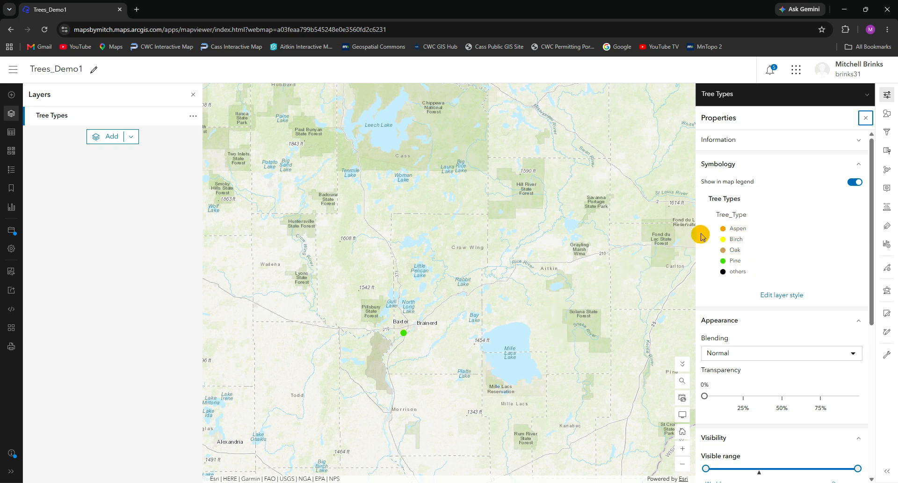
left_click(16, 231)
left_click(35, 226)
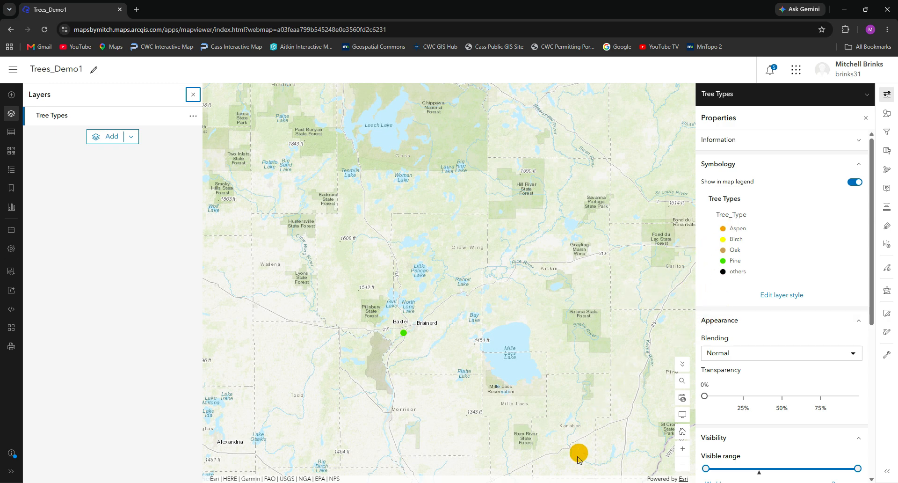
Switch to the Field_Maps_Demo2 project in ArcGIS Pro and remove the local Tree_Types layer from the map
mouse_move(584, 482)
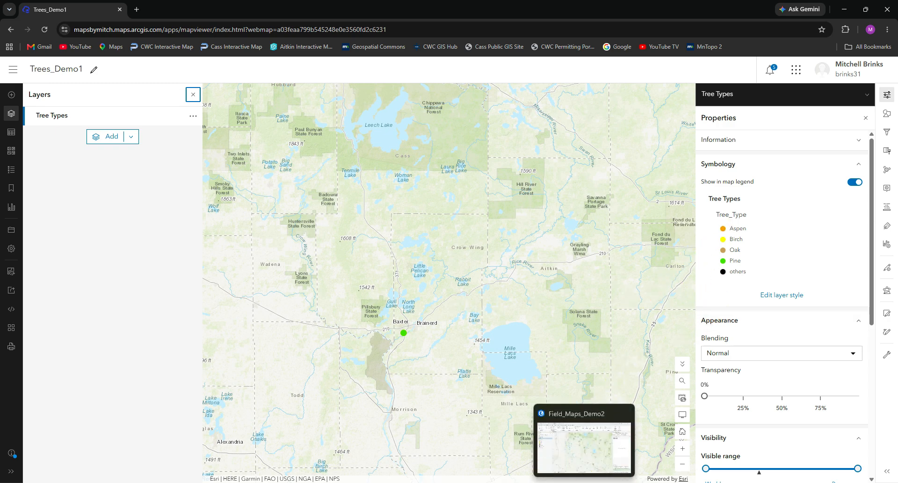
left_click(578, 440)
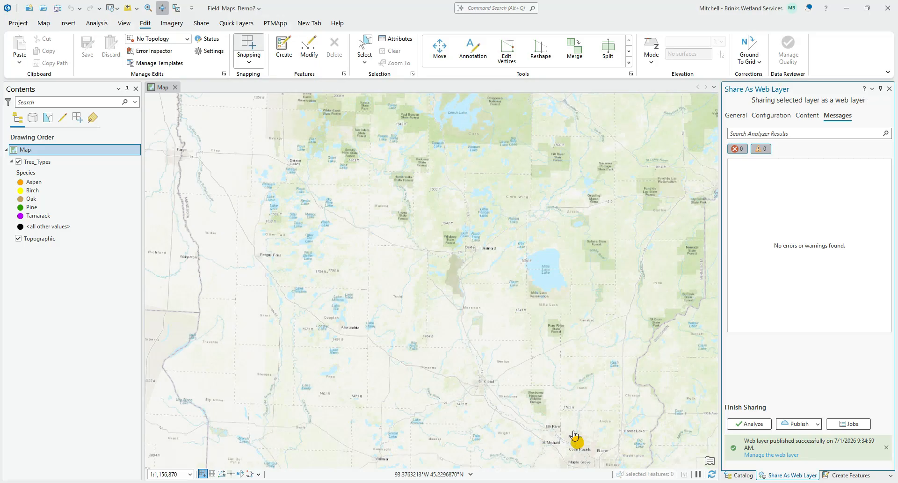
left_click(28, 164)
right_click(32, 170)
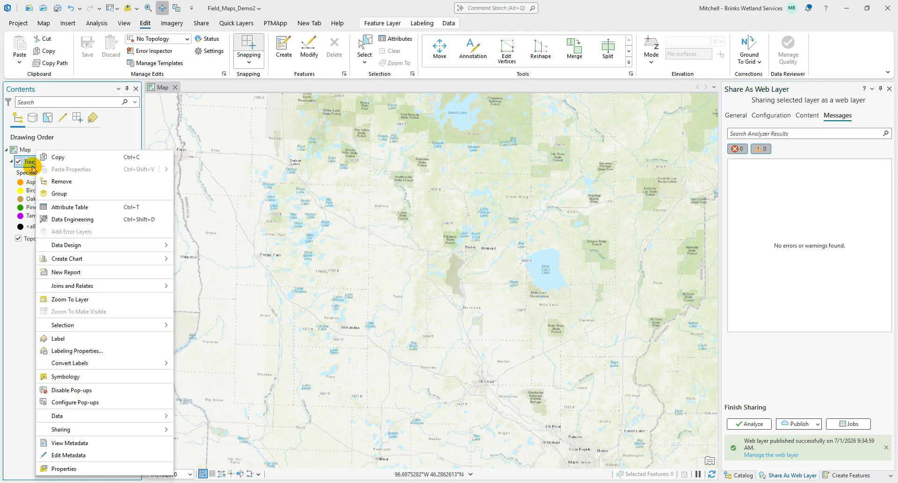
left_click(52, 180)
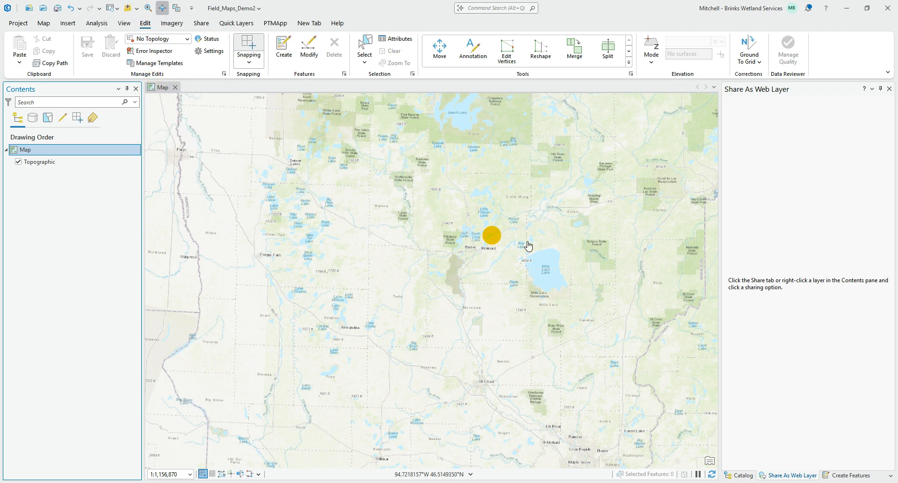
Close the Share As Web Layer and Create Features panes, leaving the Catalog pane for browsing project items
left_click(888, 91)
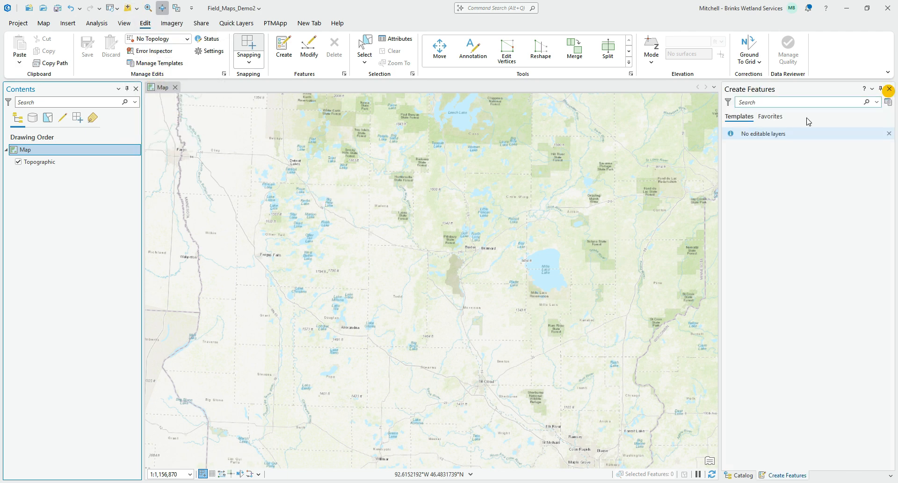
left_click(889, 89)
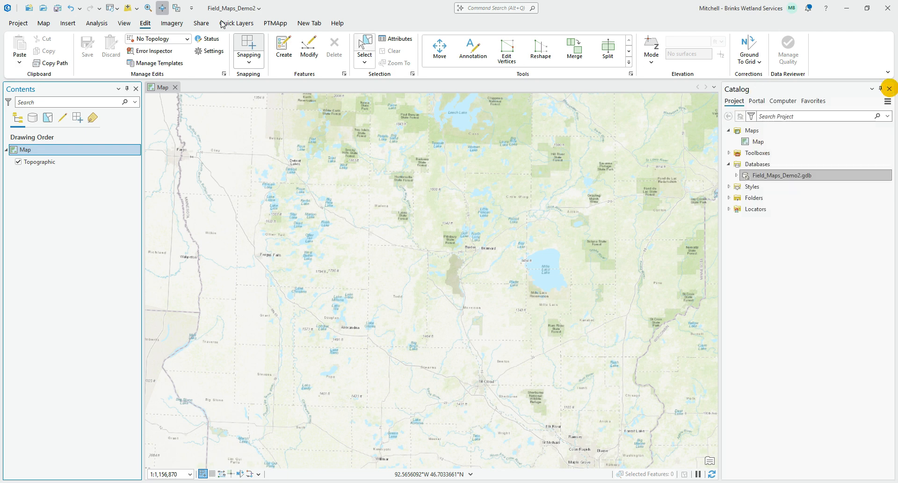
left_click(116, 10)
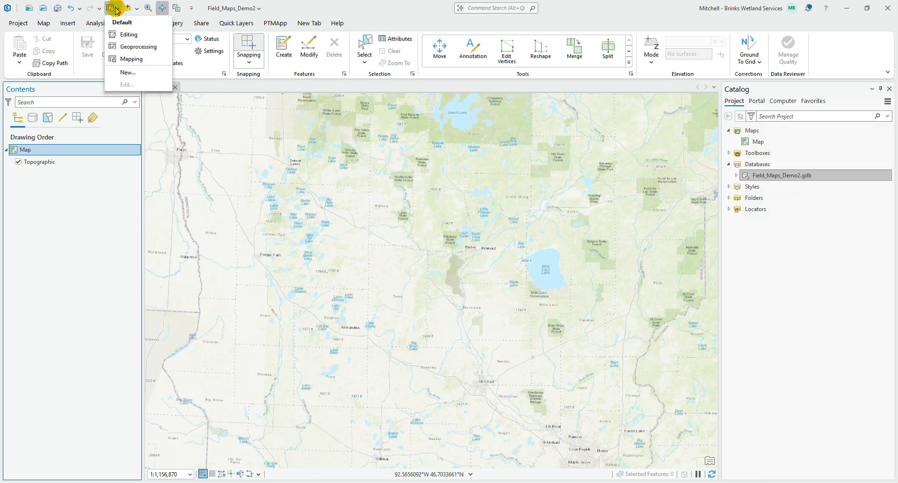
left_click(128, 56)
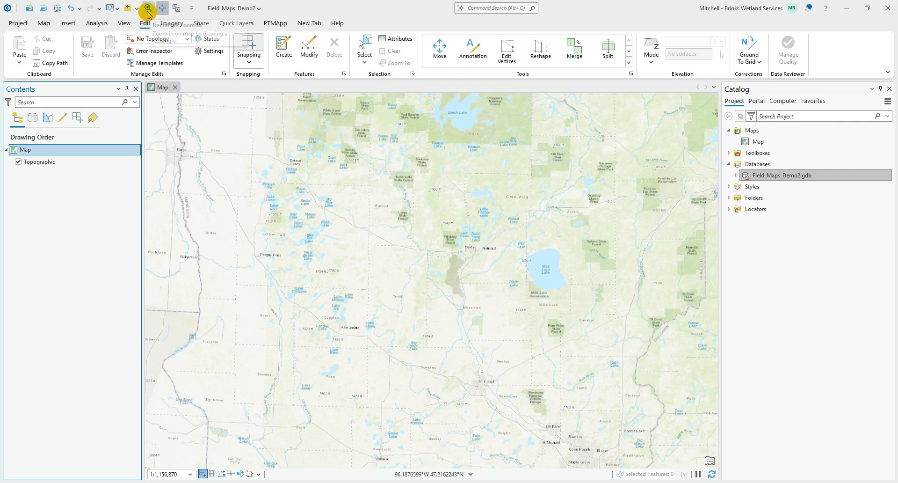
left_click(755, 179)
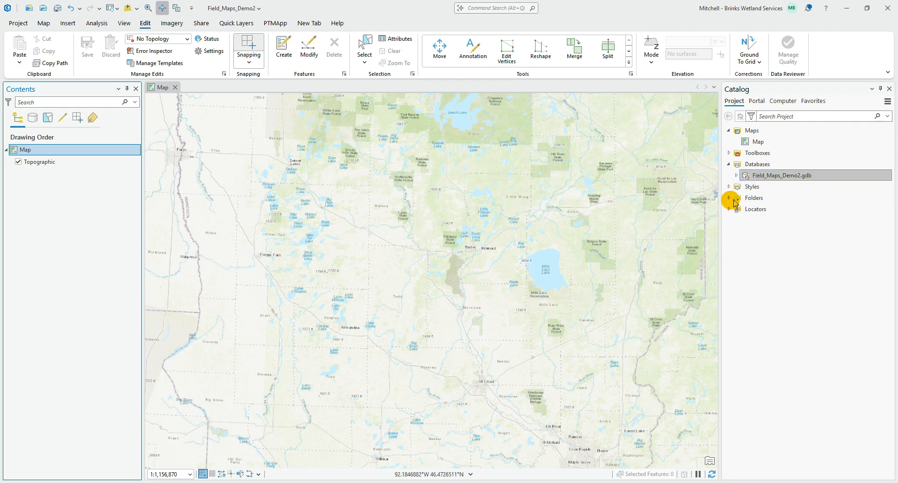
Add the hosted Tree_Types feature layer from the portal's My Content to the current map
left_click(756, 100)
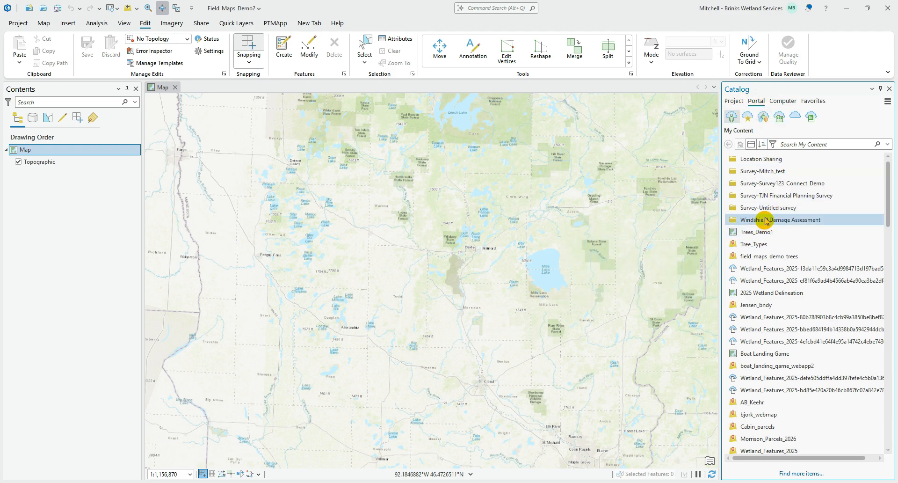
right_click(756, 245)
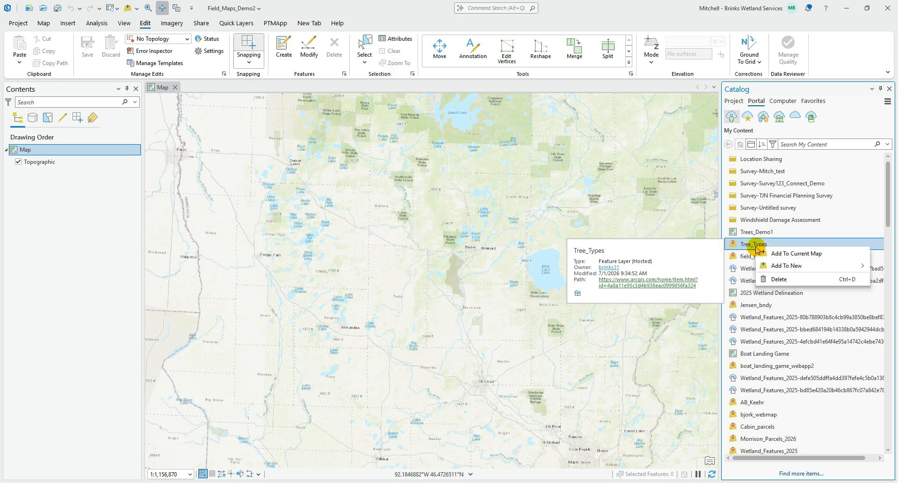
left_click(775, 255)
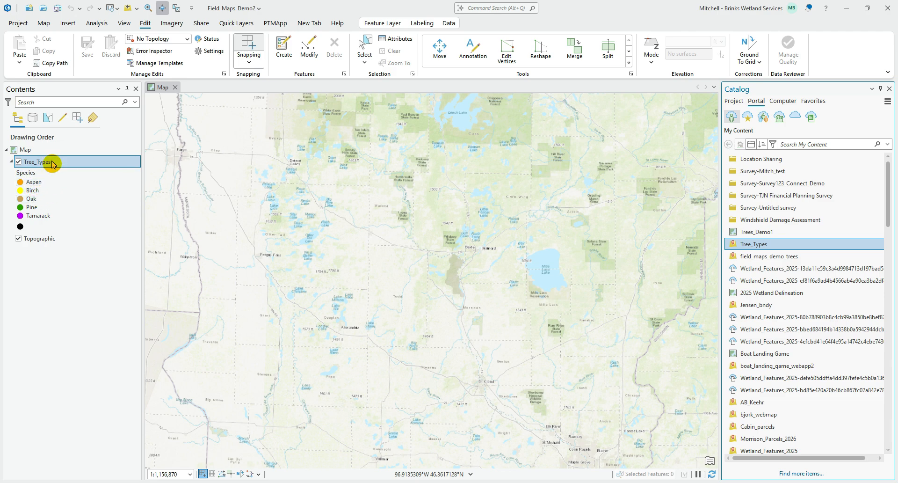
Add the hosted field_maps_demo_trees layer to the current map and hide the Tree_Types layer
right_click(751, 256)
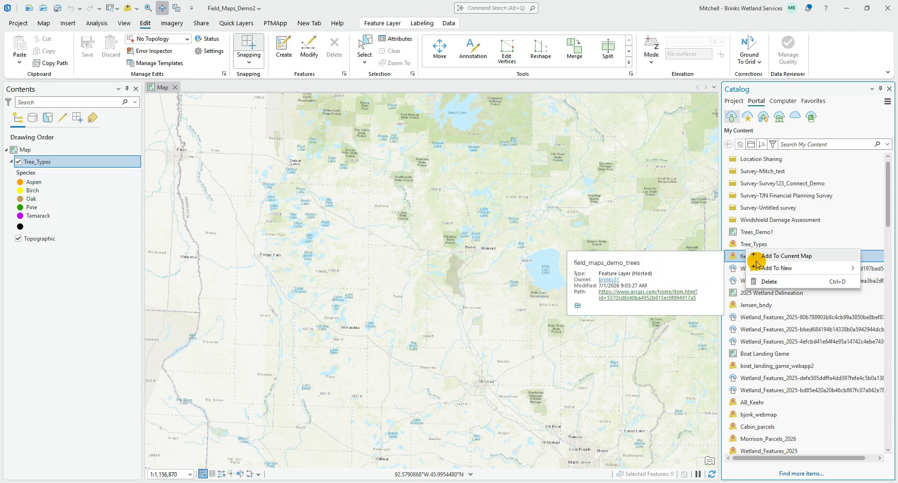
left_click(769, 256)
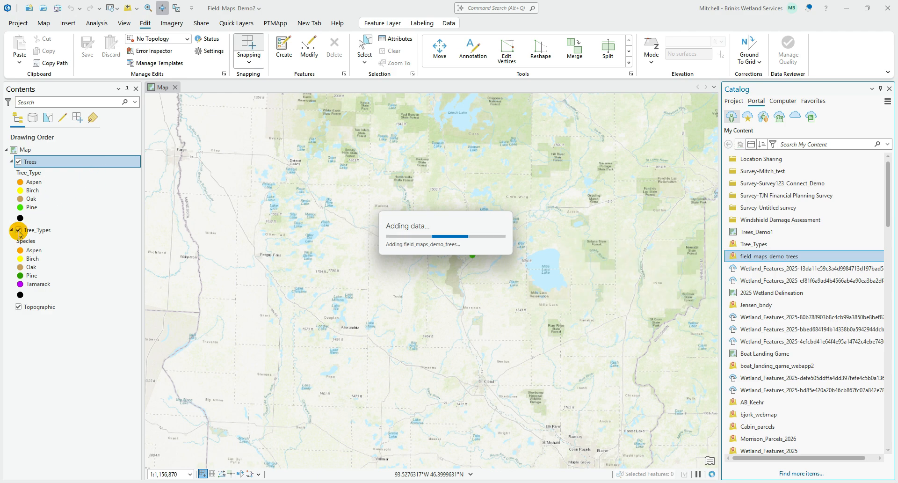
left_click(19, 231)
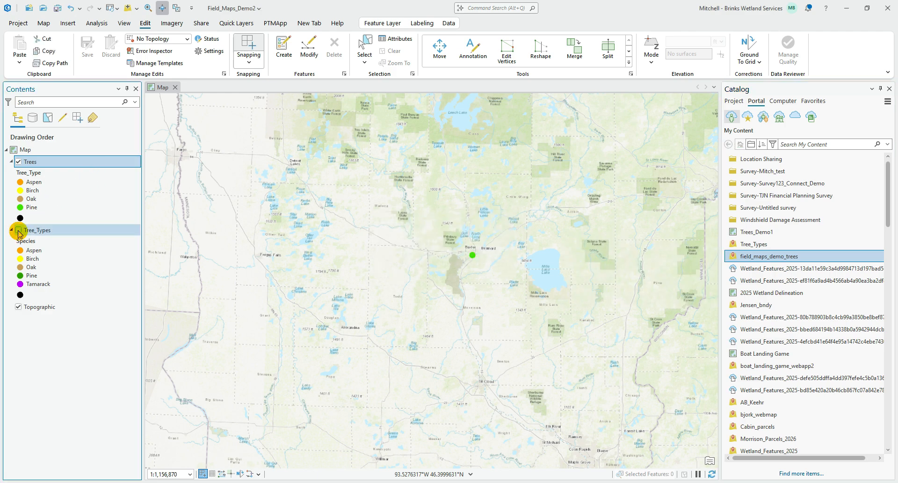
Find the collected tree points near Jasperwood Dr, examine the orange point's attributes in its pop-up, and close it
scroll(481, 257, "up", 5)
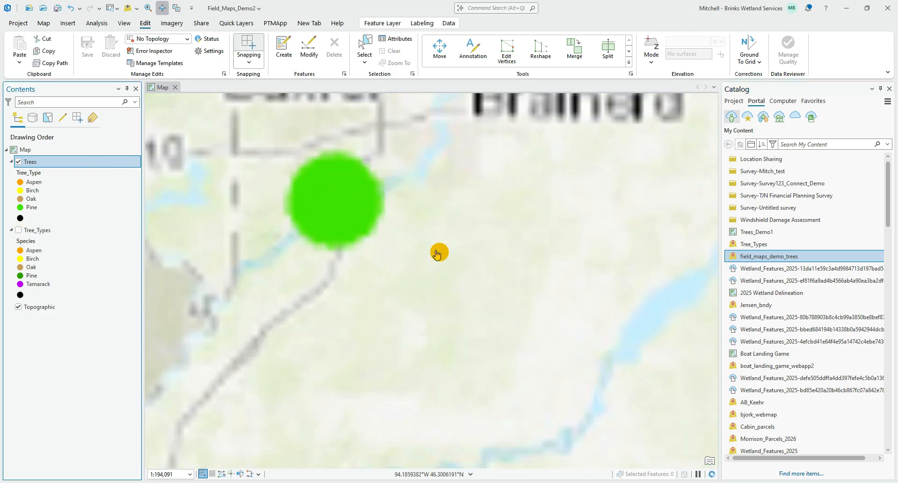
scroll(437, 253, "up", 3)
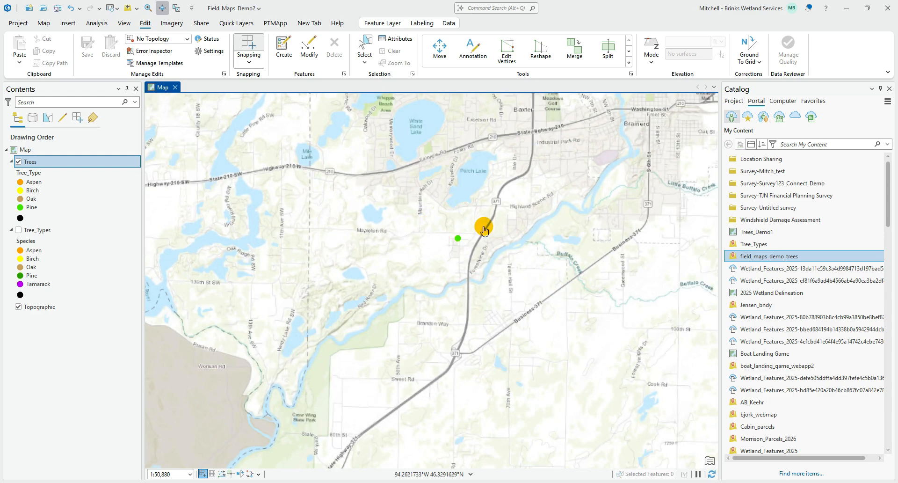
scroll(481, 238, "up", 2)
scroll(381, 230, "up", 5)
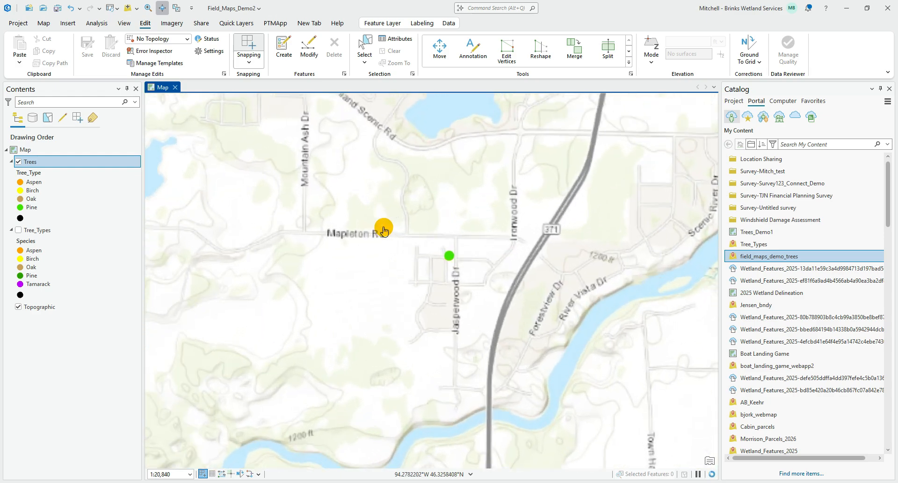
scroll(432, 255, "up", 4)
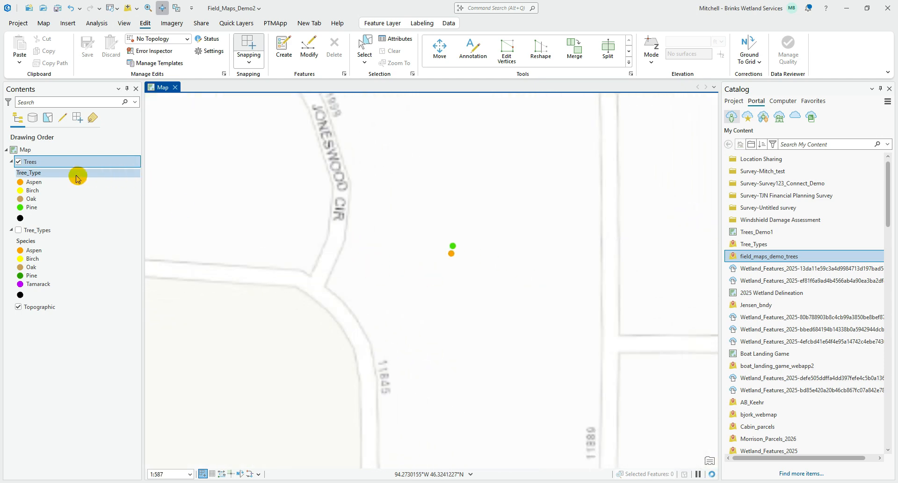
left_click(451, 258)
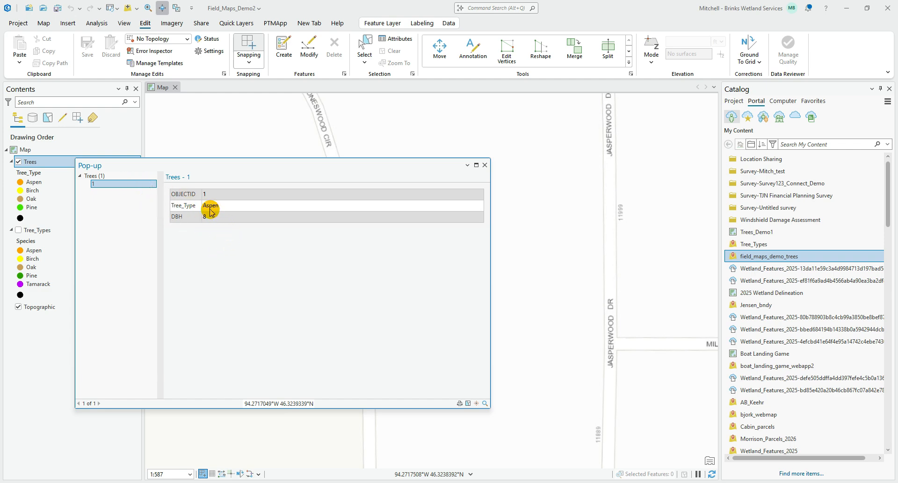
left_click(485, 164)
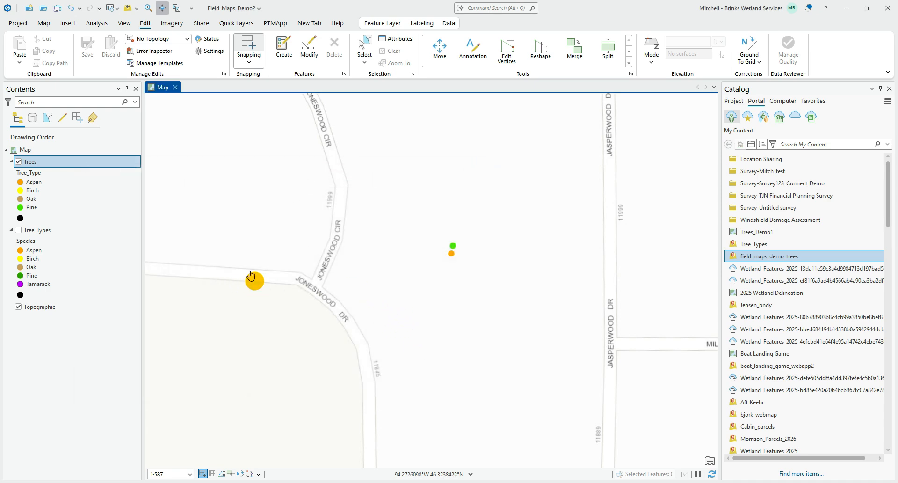